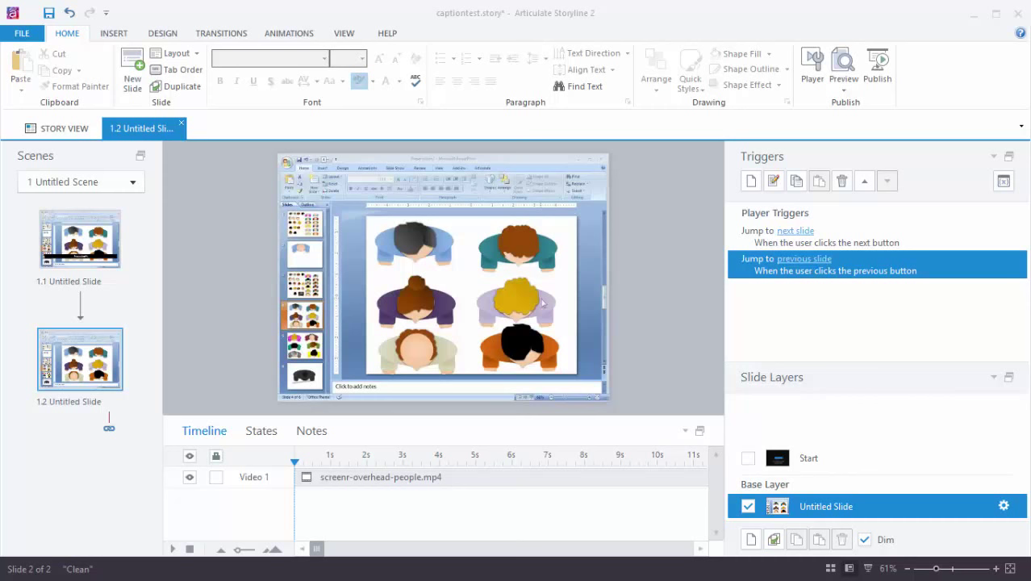
Switch to the Notepad window showing the test-script.srt subtitle file
key(alt+Tab)
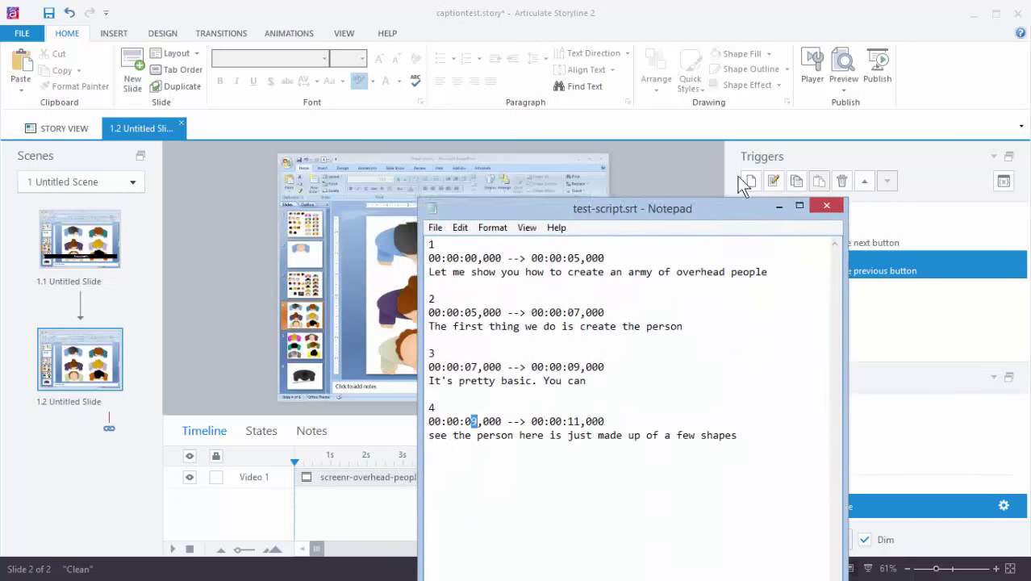
Select the first caption's start time and text line in test-script.srt, then go back to Storyline
click(555, 381)
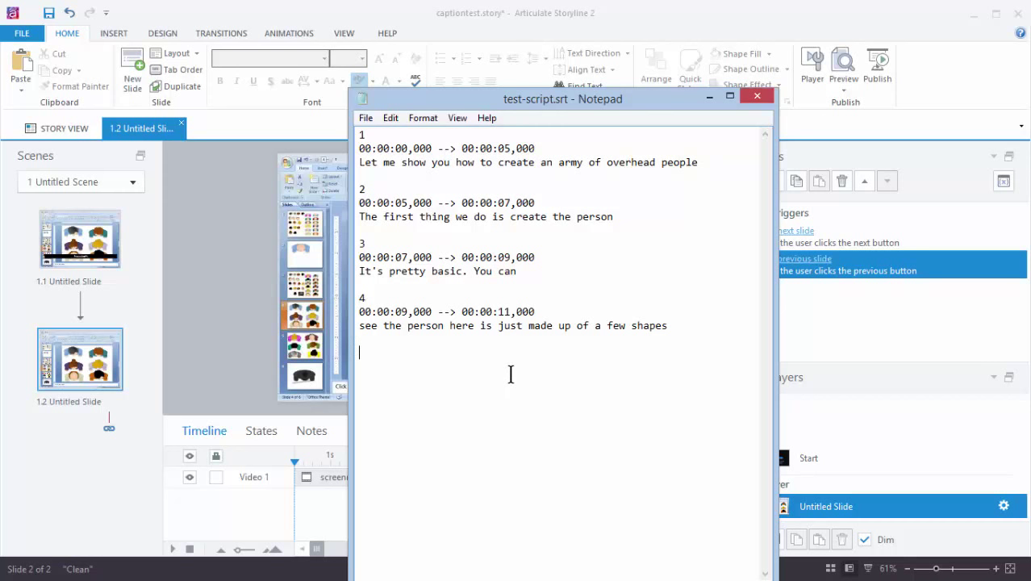
drag(366, 149, 432, 150)
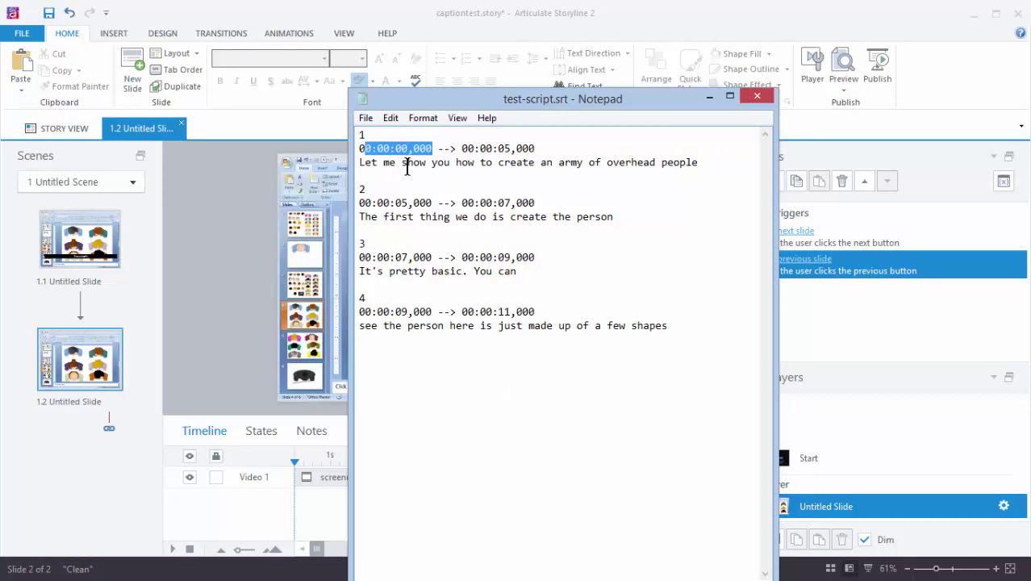
drag(361, 162, 700, 164)
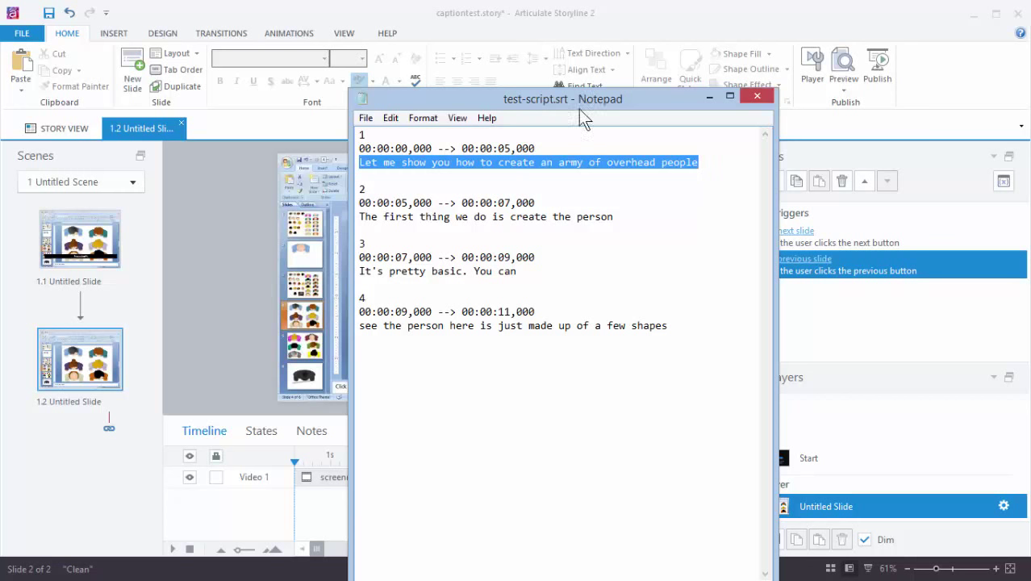
key(alt+Tab)
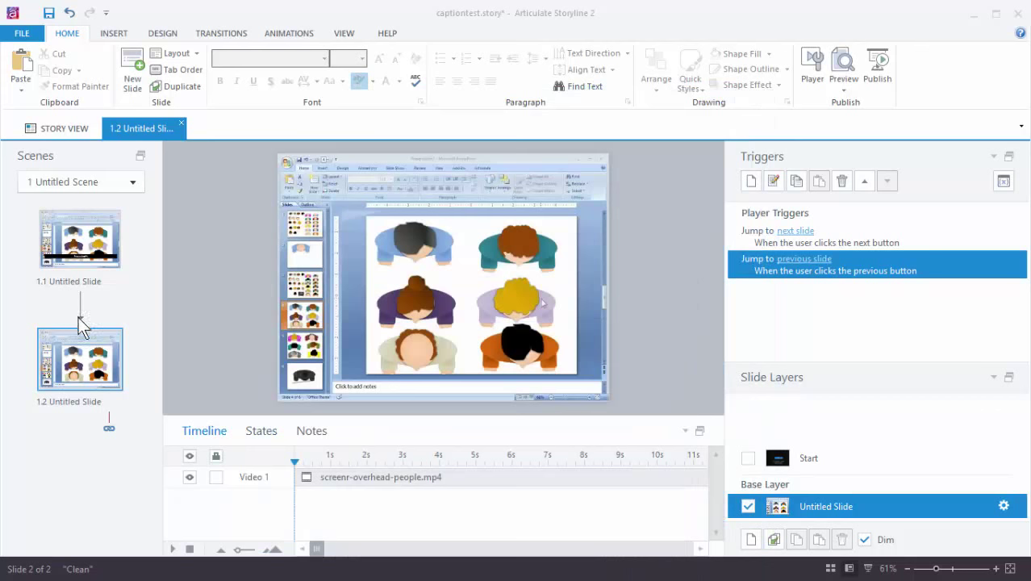
Open slide 1.1 with its caption triggers and preview only this slide
click(90, 242)
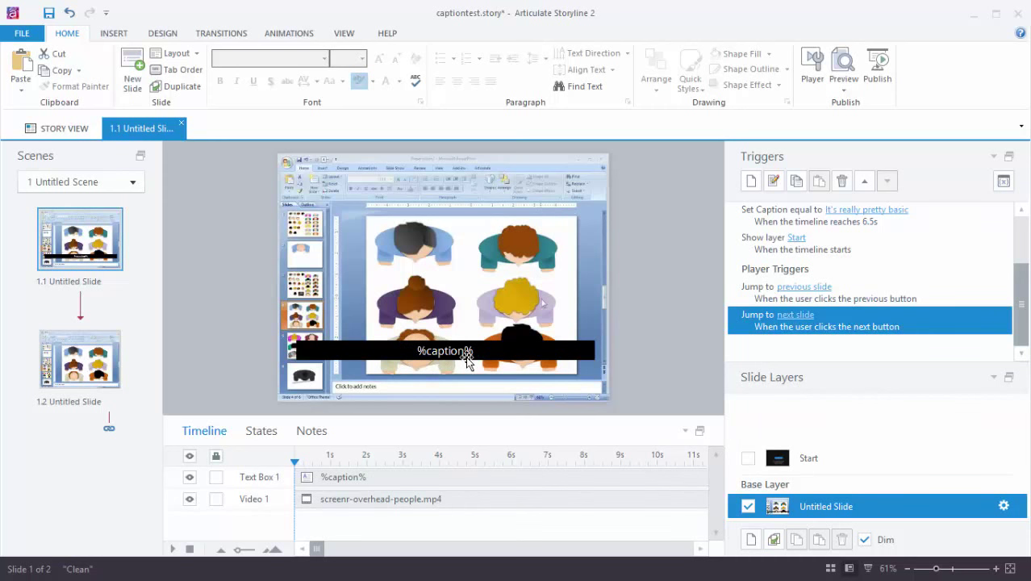
drag(1021, 276, 1022, 234)
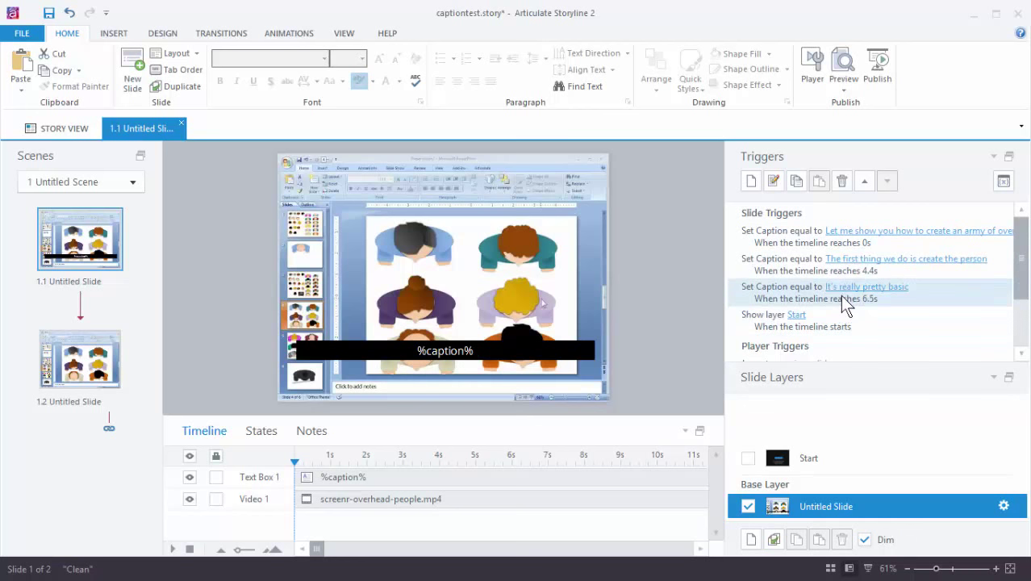
click(845, 89)
click(859, 106)
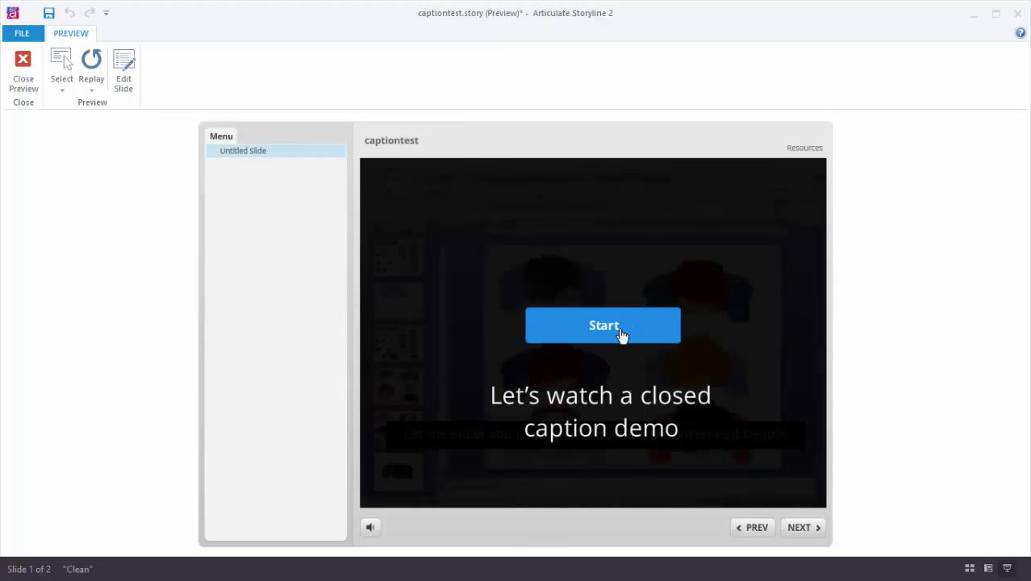
Play the slide 1.1 caption demo preview, then close the preview
click(621, 335)
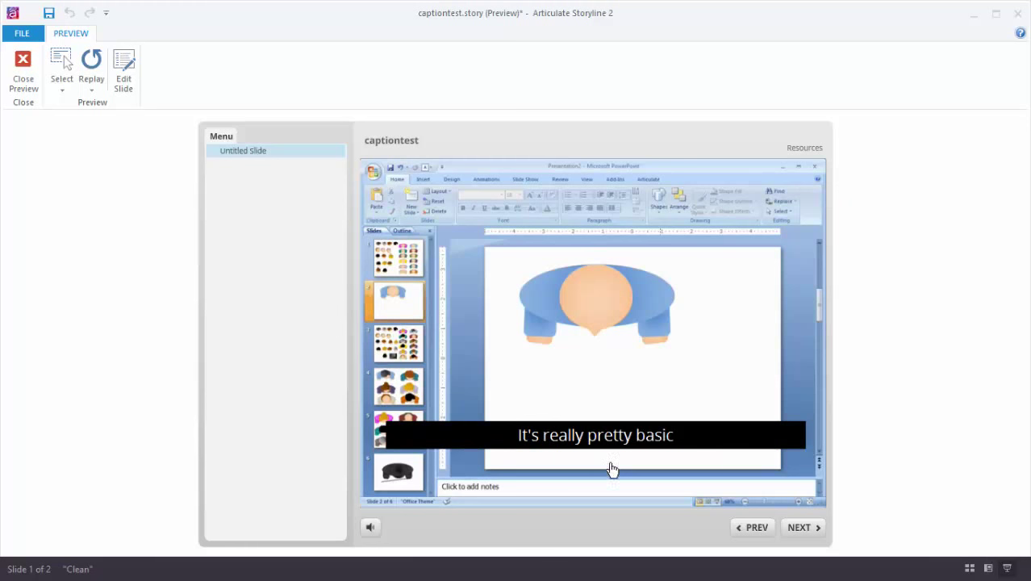
click(23, 66)
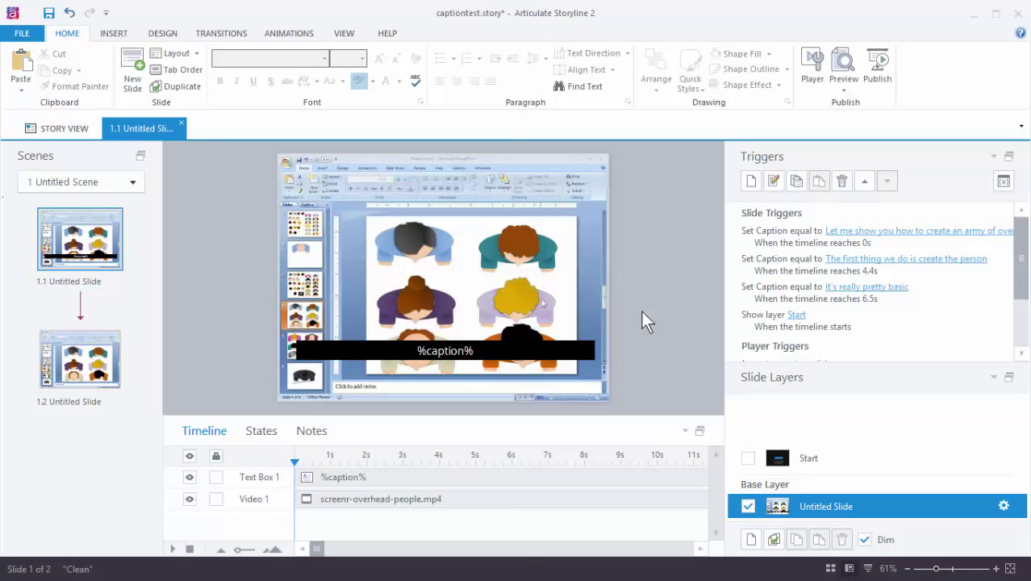
Open slide 1.2 for editing and bring the subtitle script back to the front
click(113, 360)
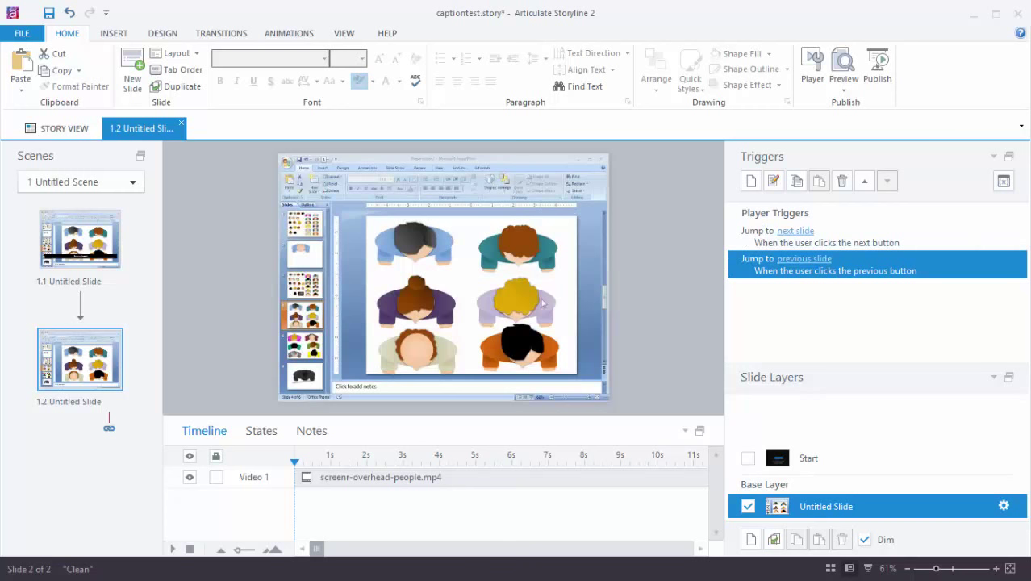
key(alt+Tab)
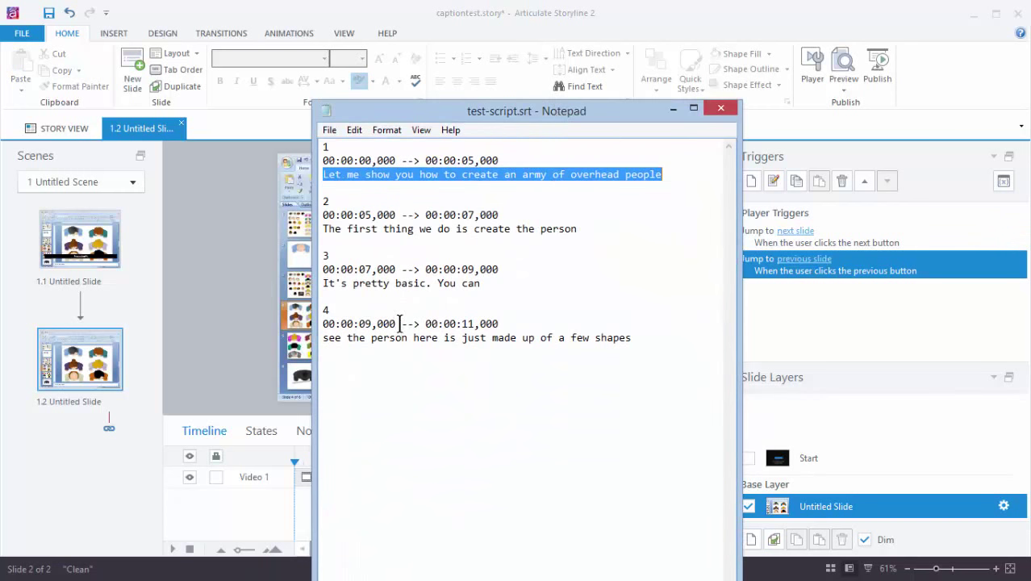
drag(532, 109, 234, 580)
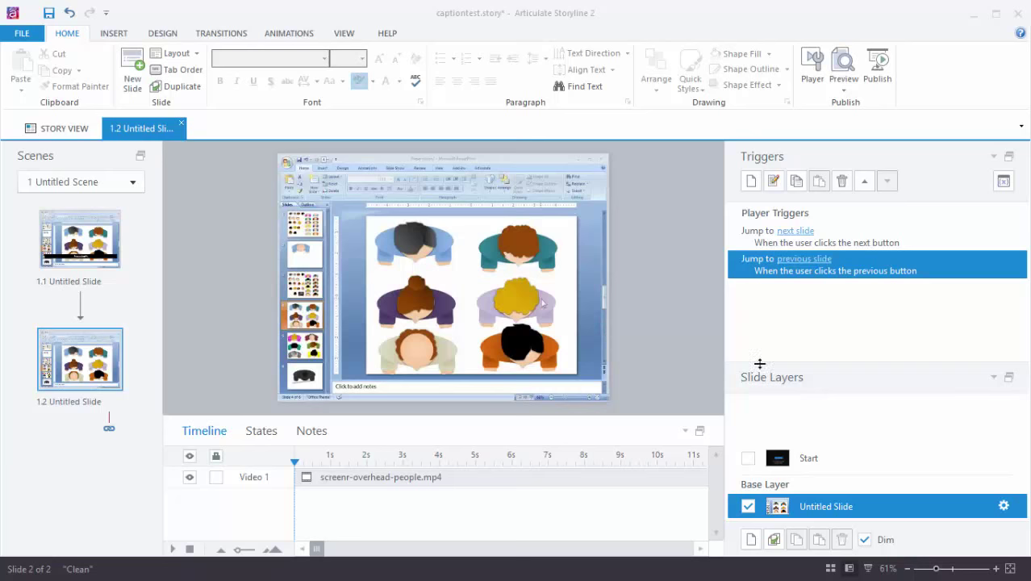
Create a new Text project variable named Caption1 and confirm the variables list
click(1004, 182)
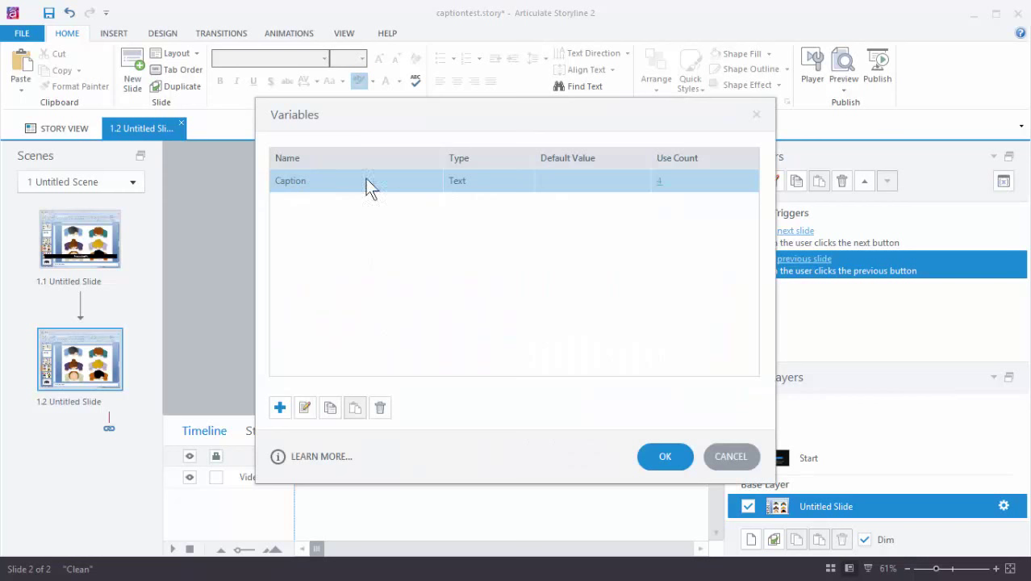
click(279, 408)
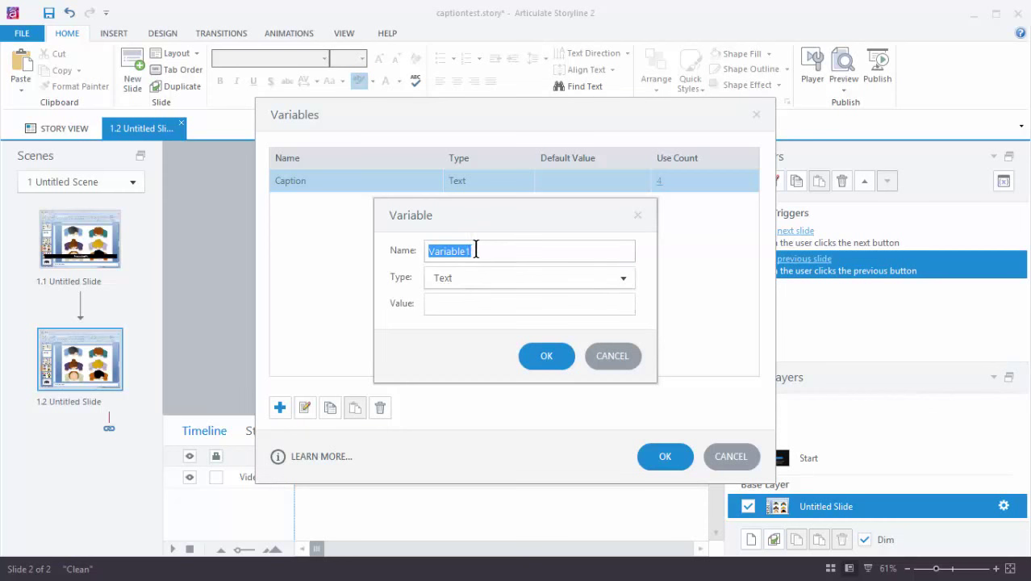
text(Ca)
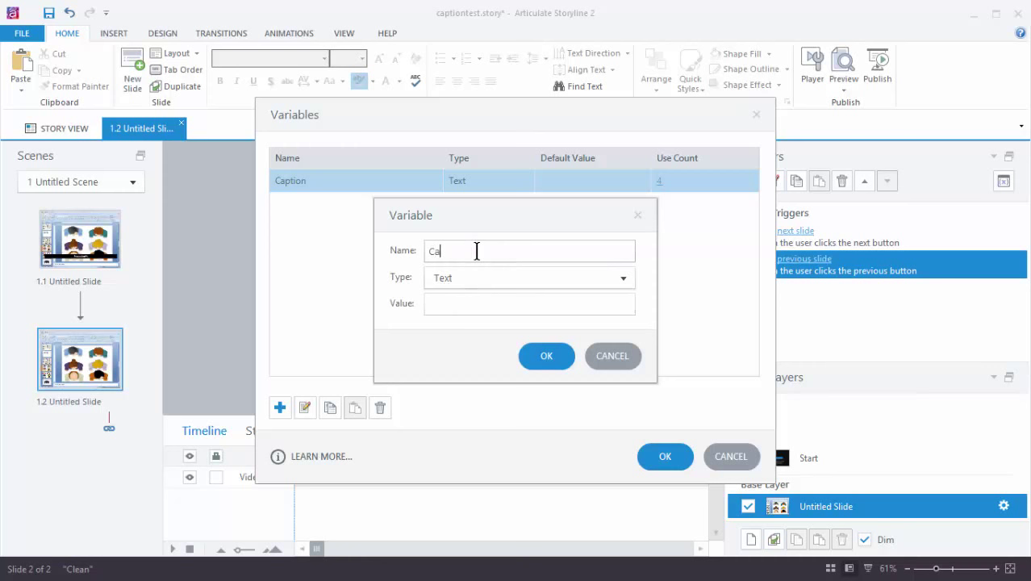
text(ption1)
click(550, 361)
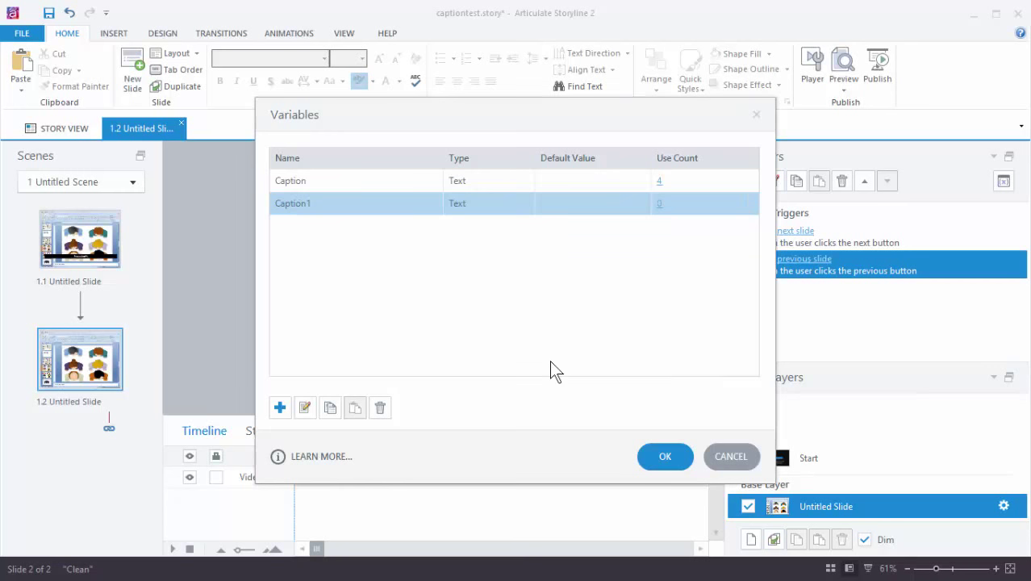
click(660, 457)
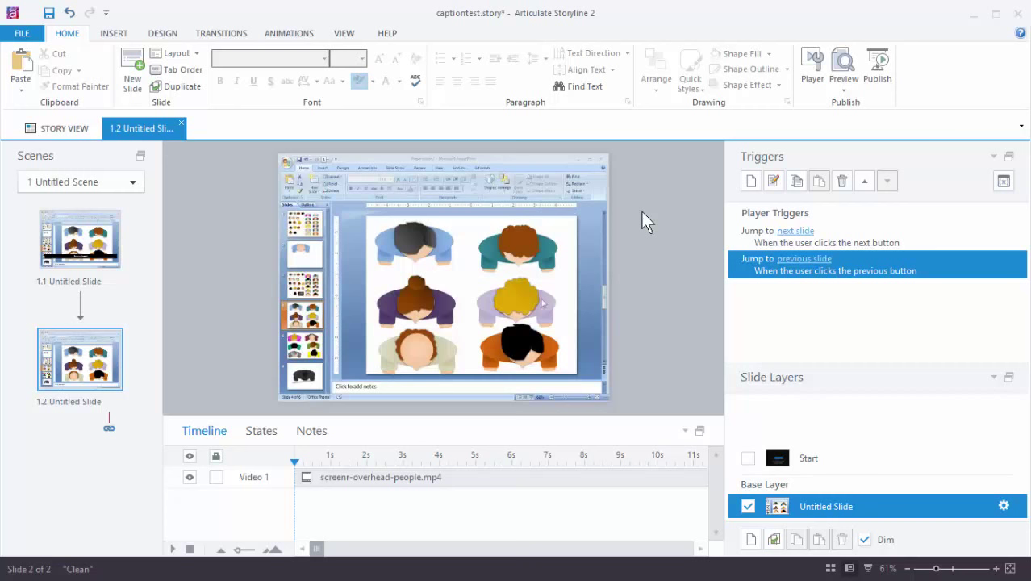
click(750, 185)
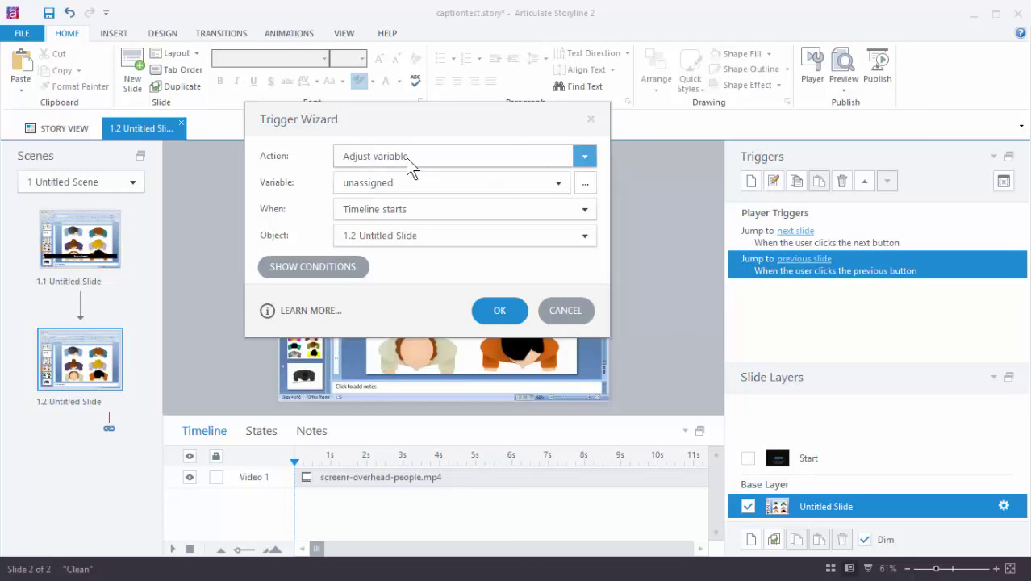
Set the trigger to adjust Caption1 by assignment to the value 'placeholder'
click(585, 158)
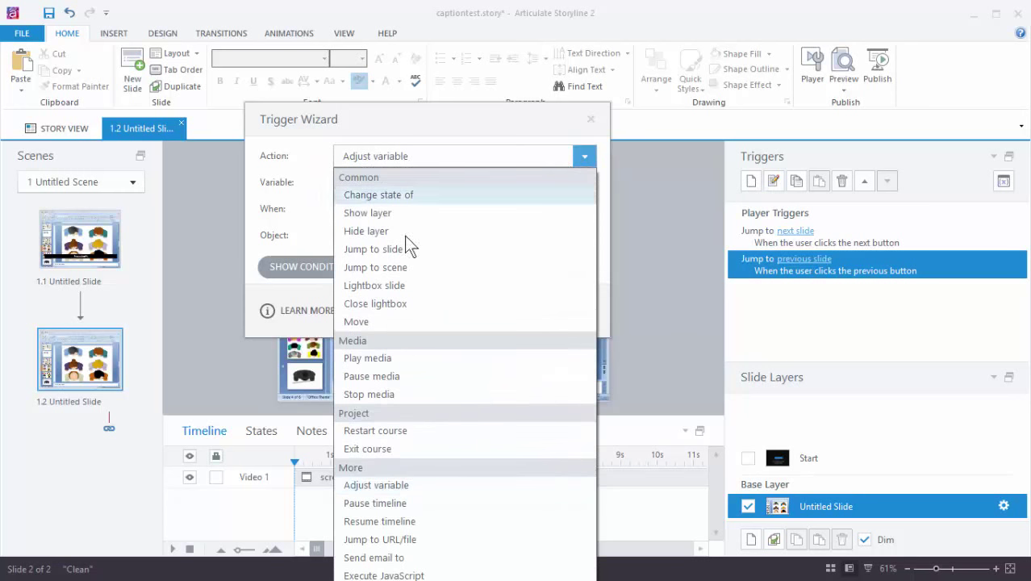
click(380, 485)
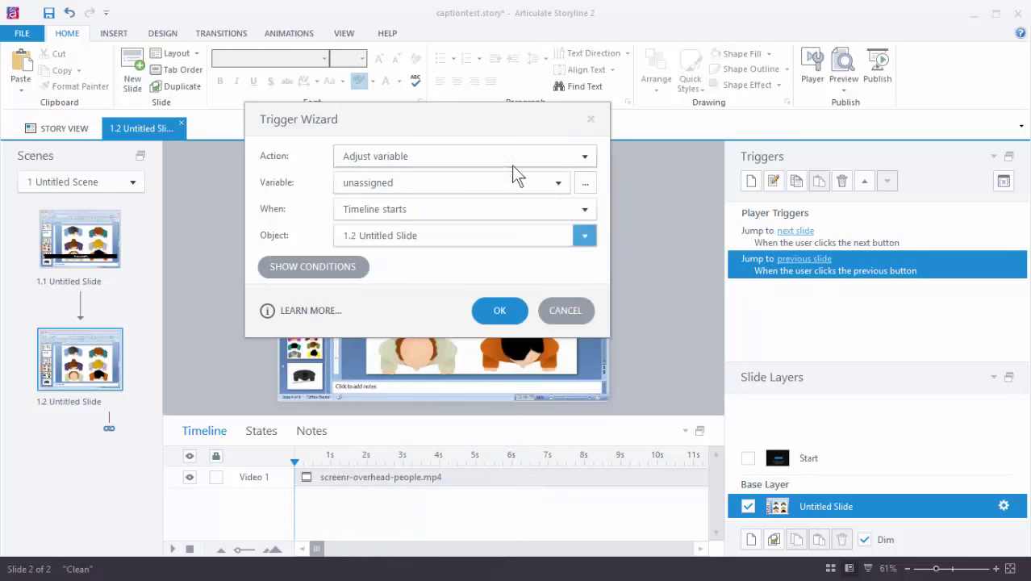
click(372, 183)
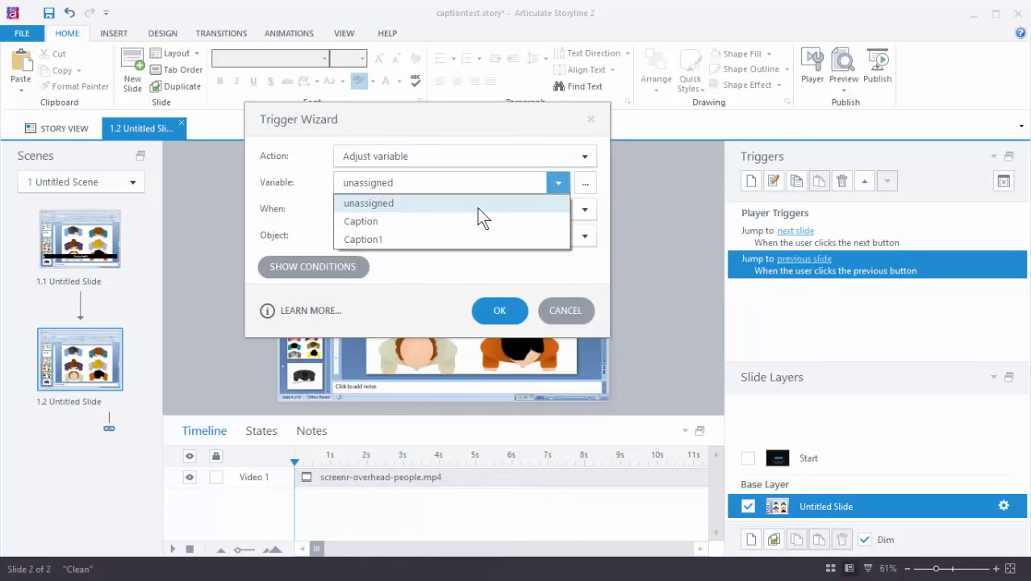
click(383, 241)
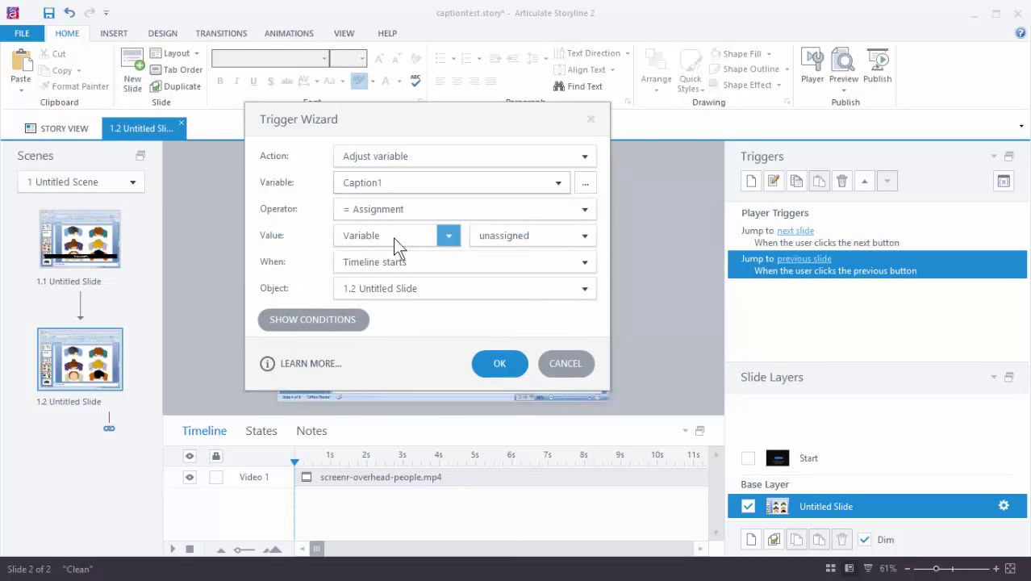
click(450, 237)
click(377, 257)
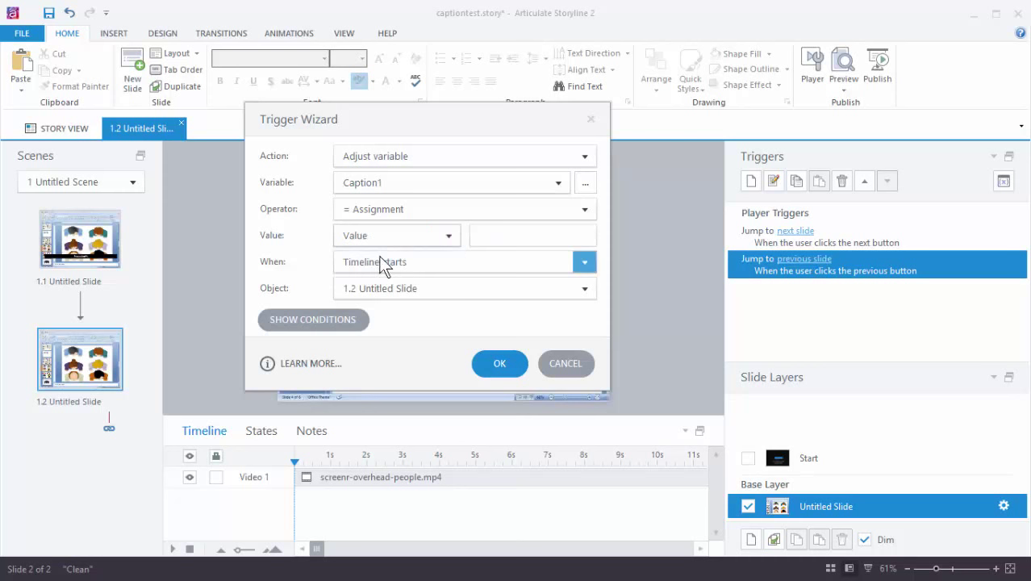
click(488, 236)
text(placeholder)
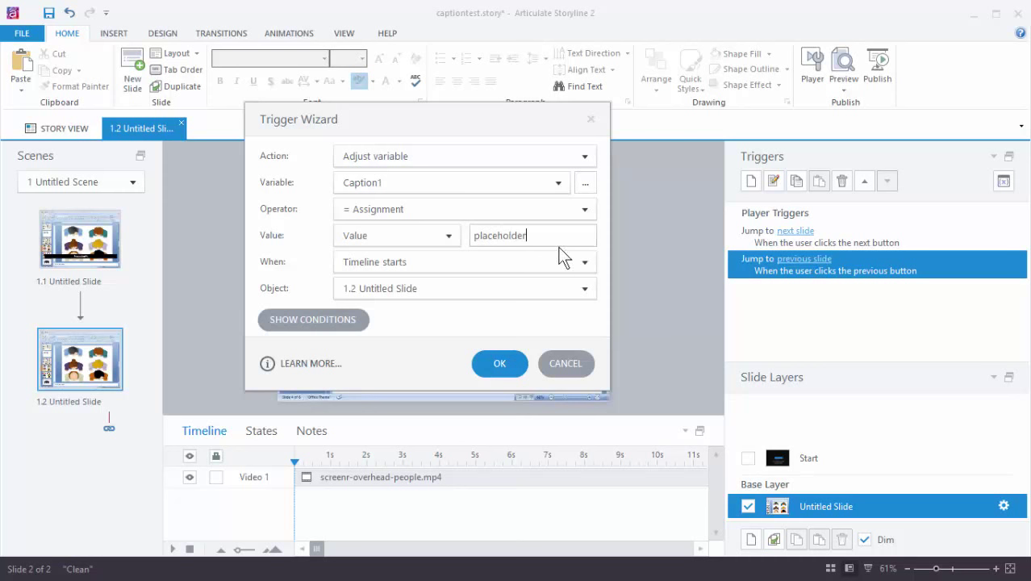
Make the trigger fire when the timeline reaches 0 seconds and confirm it
click(357, 264)
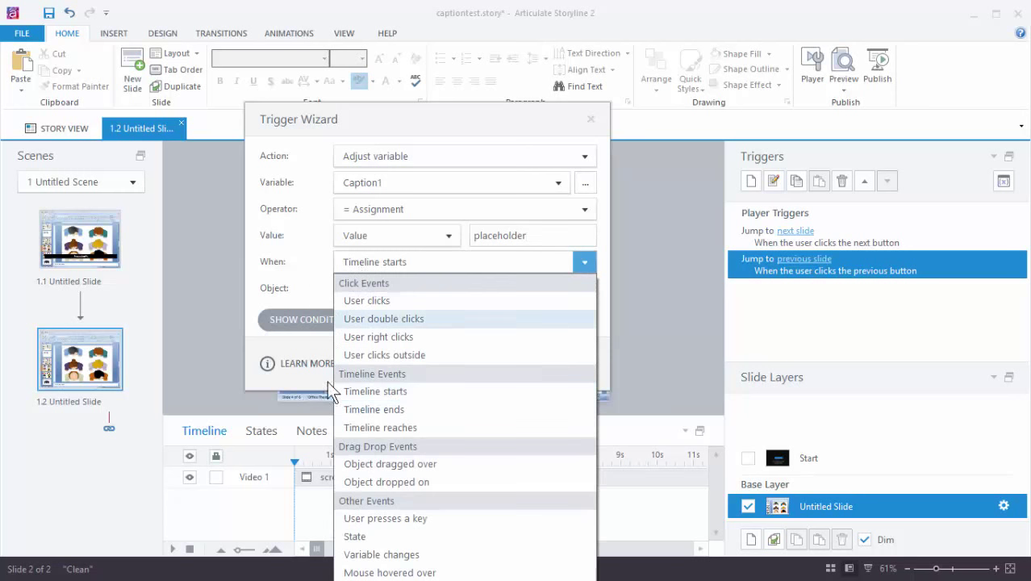
click(384, 427)
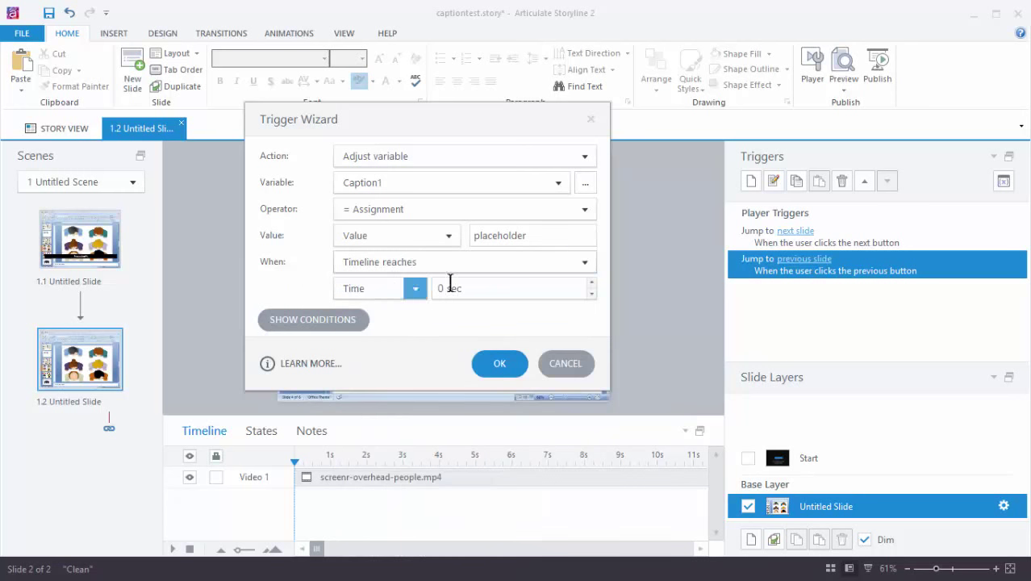
click(415, 291)
click(417, 289)
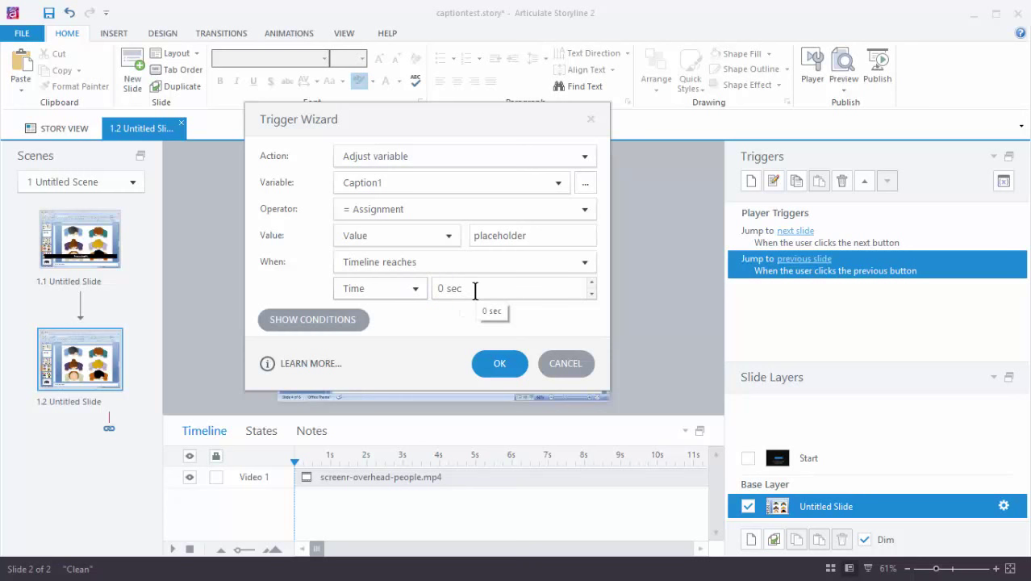
click(498, 364)
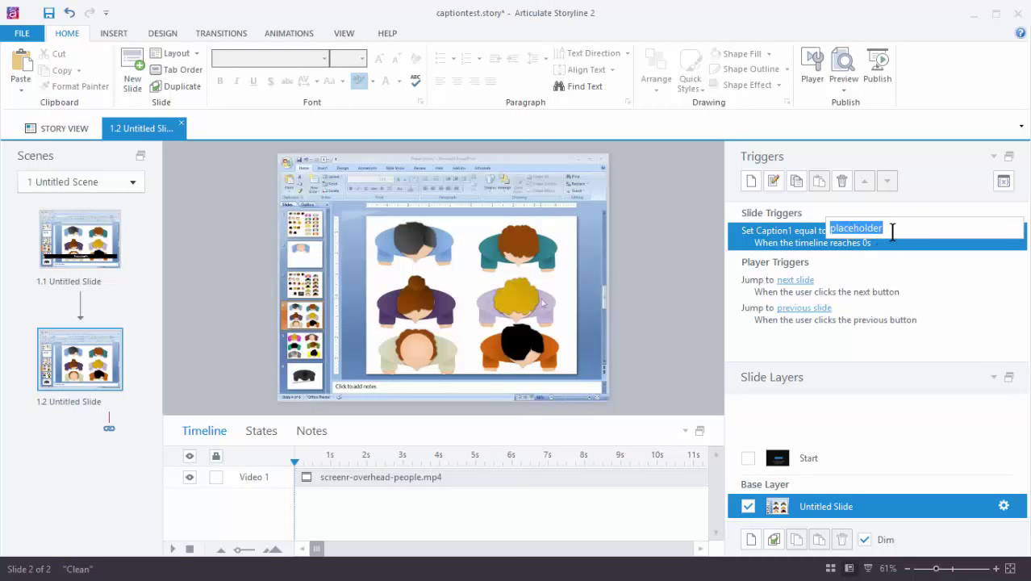
Commit the placeholder trigger value and draw a text box across the lower slide
drag(894, 232, 822, 227)
click(876, 244)
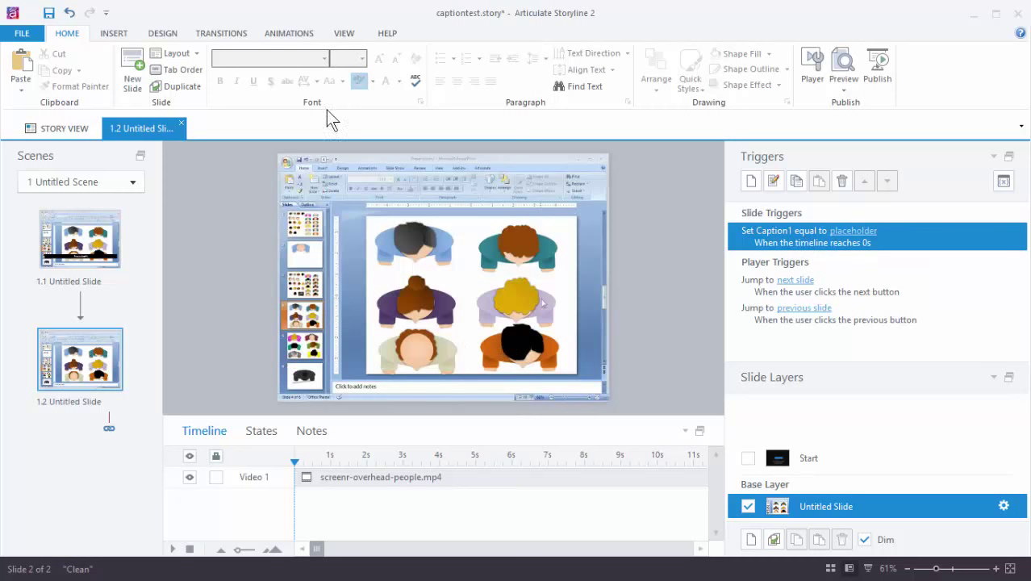
click(117, 33)
click(519, 71)
mouse_move(293, 332)
mouse_down()
mouse_move(371, 355)
mouse_move(593, 369)
mouse_up()
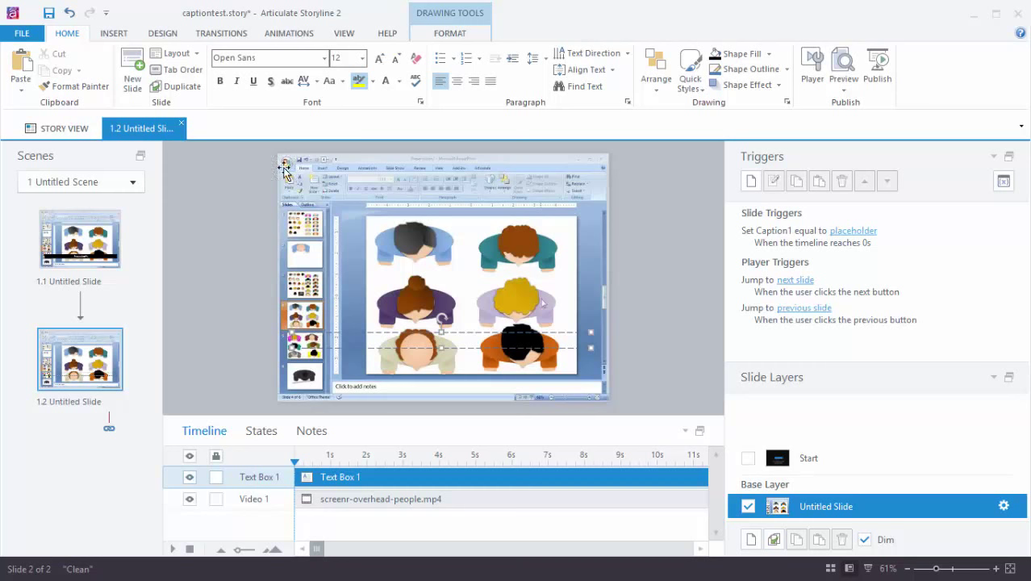
Insert a Caption1 variable reference into the text box
click(113, 33)
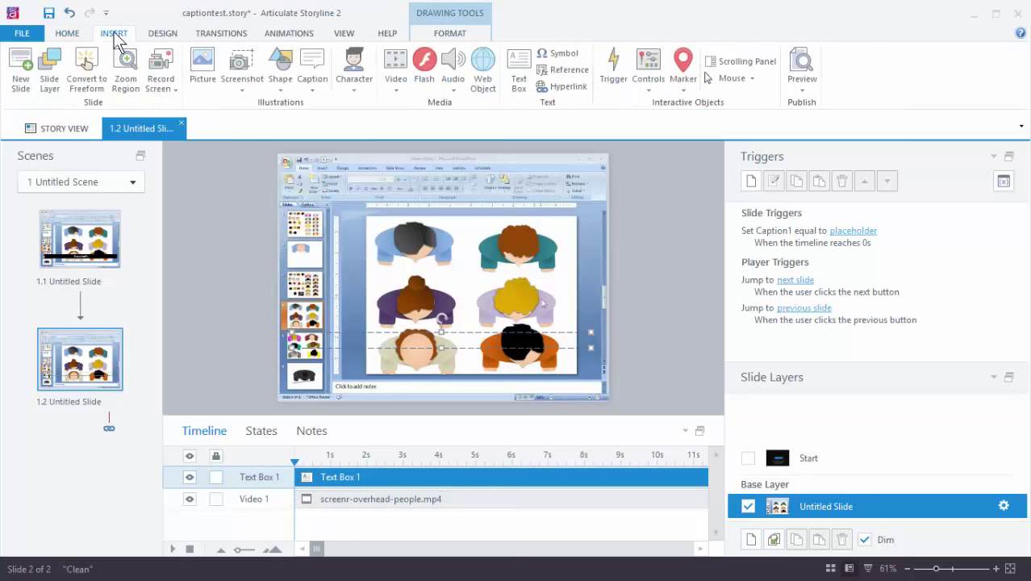
click(580, 80)
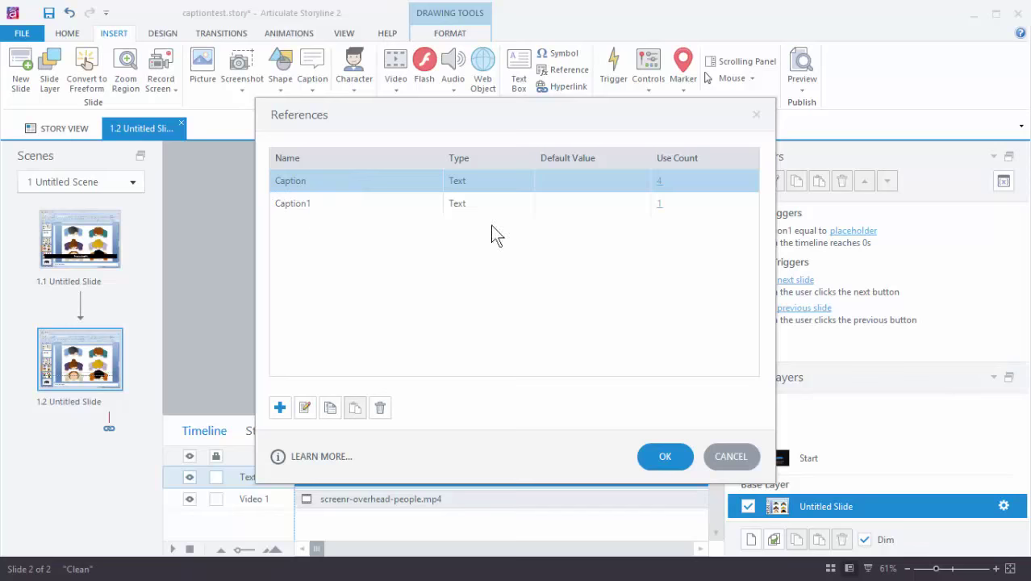
click(290, 203)
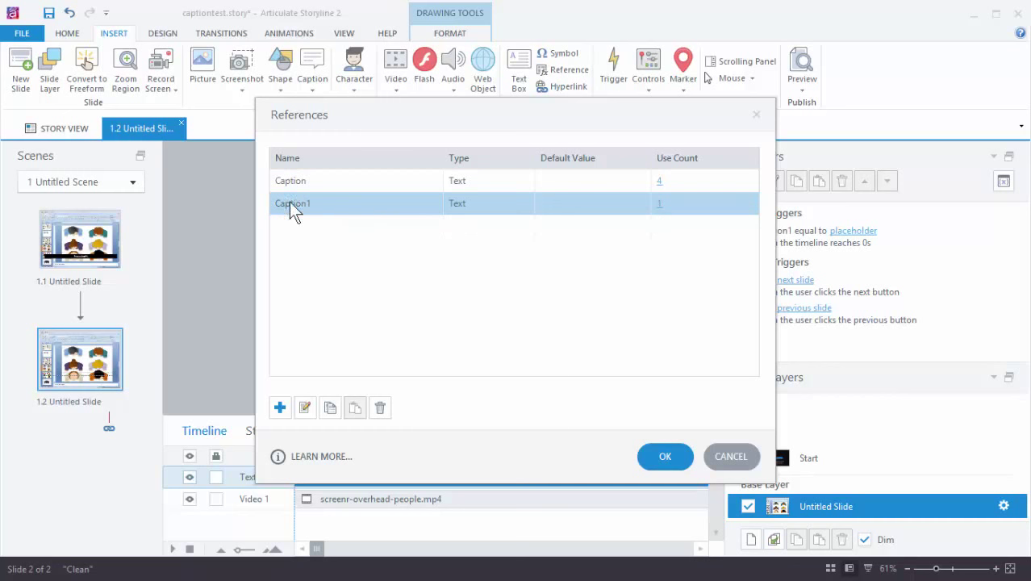
click(662, 455)
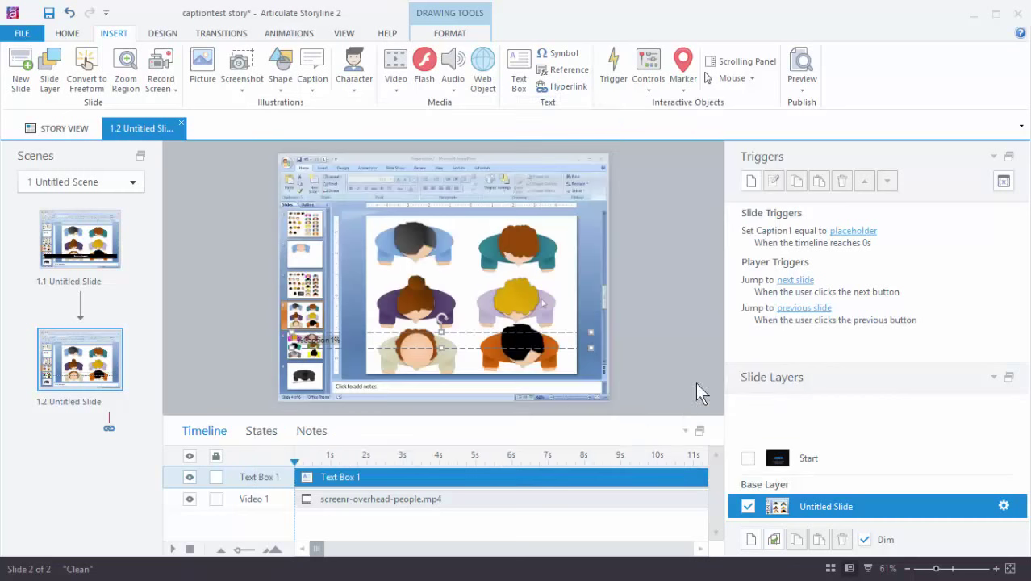
click(385, 332)
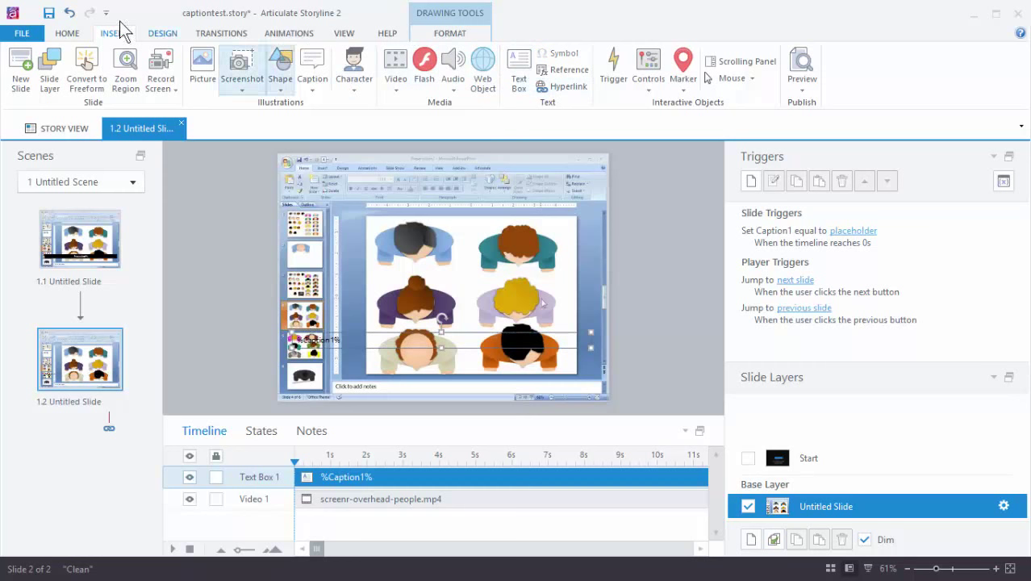
Format the caption as white, 32-pt, centred text on a black fill
click(68, 35)
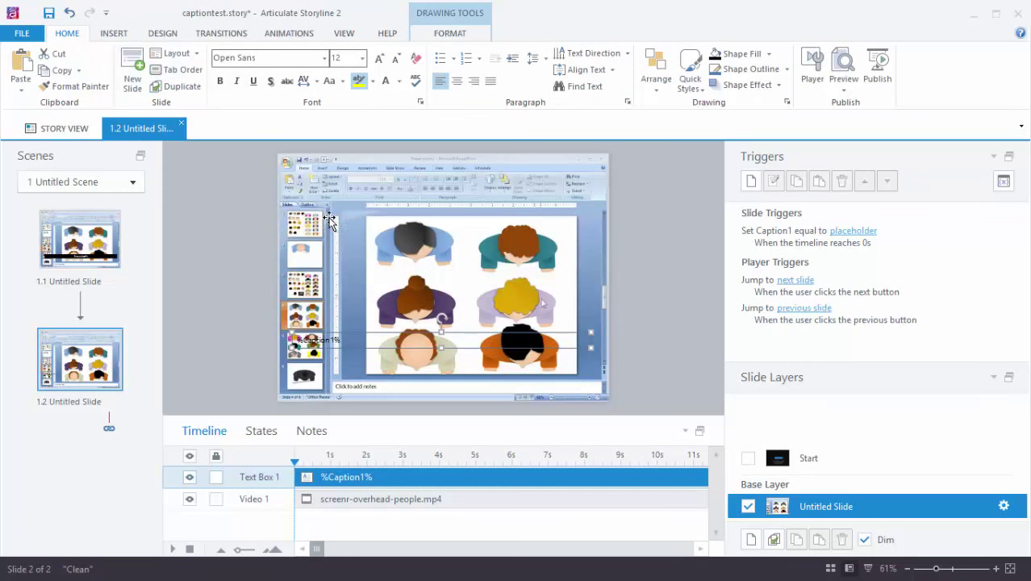
click(386, 82)
click(379, 58)
click(379, 59)
click(379, 59)
click(379, 59)
click(379, 59)
click(379, 59)
click(457, 81)
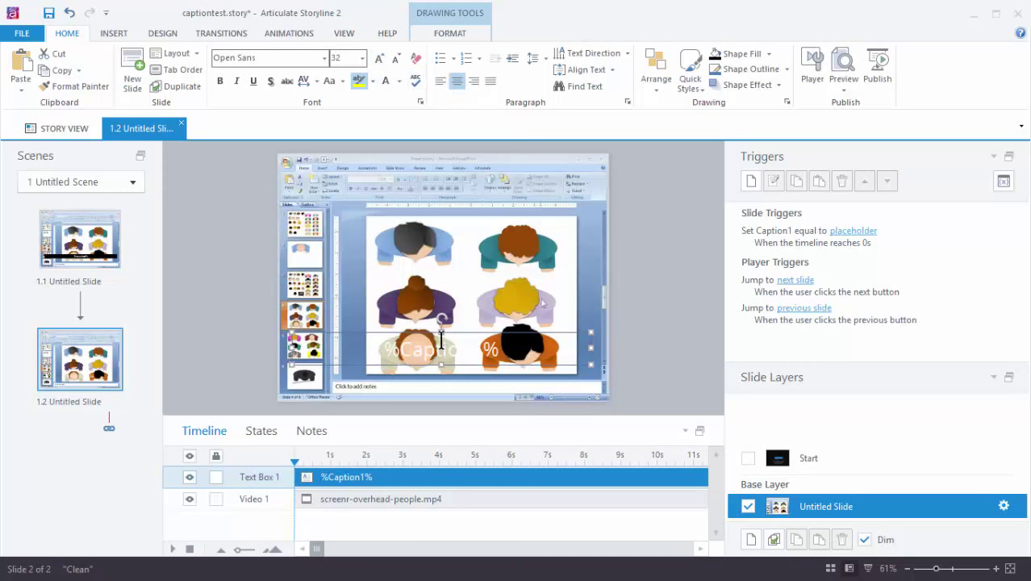
click(730, 53)
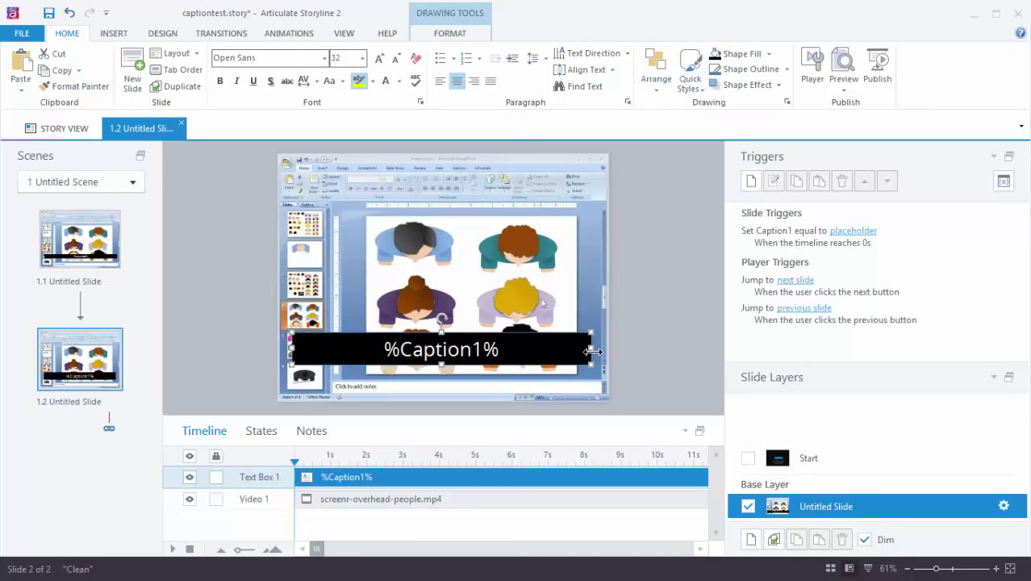
Stretch the bar to full width at the slide bottom and set fill transparency to 12%
drag(592, 349, 609, 352)
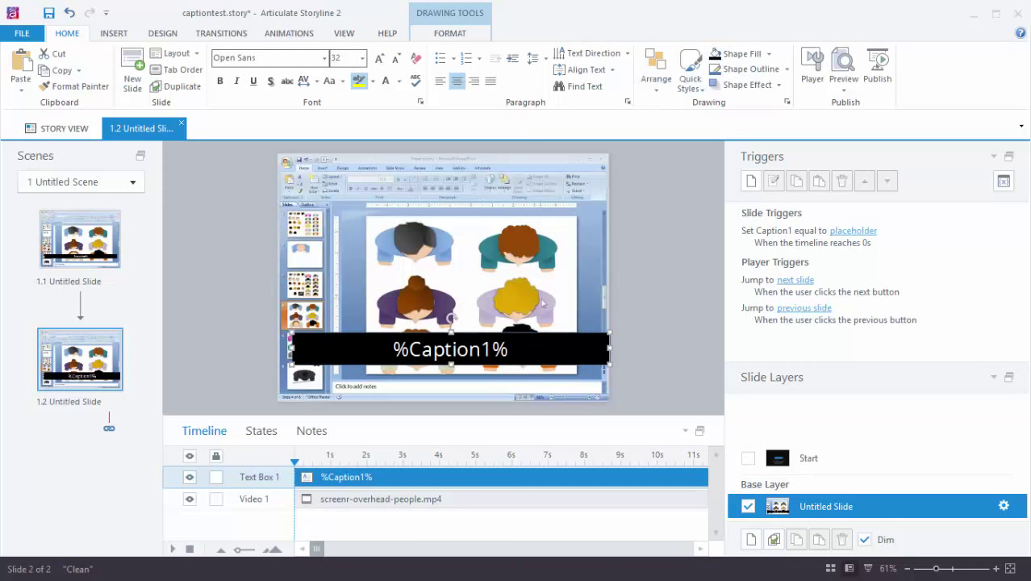
drag(291, 350, 278, 350)
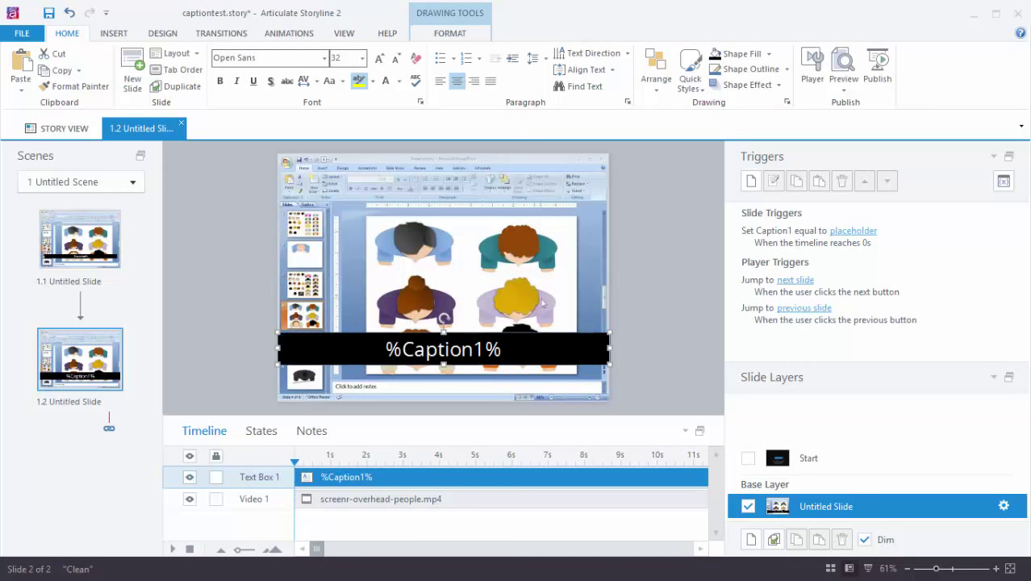
drag(355, 337, 354, 371)
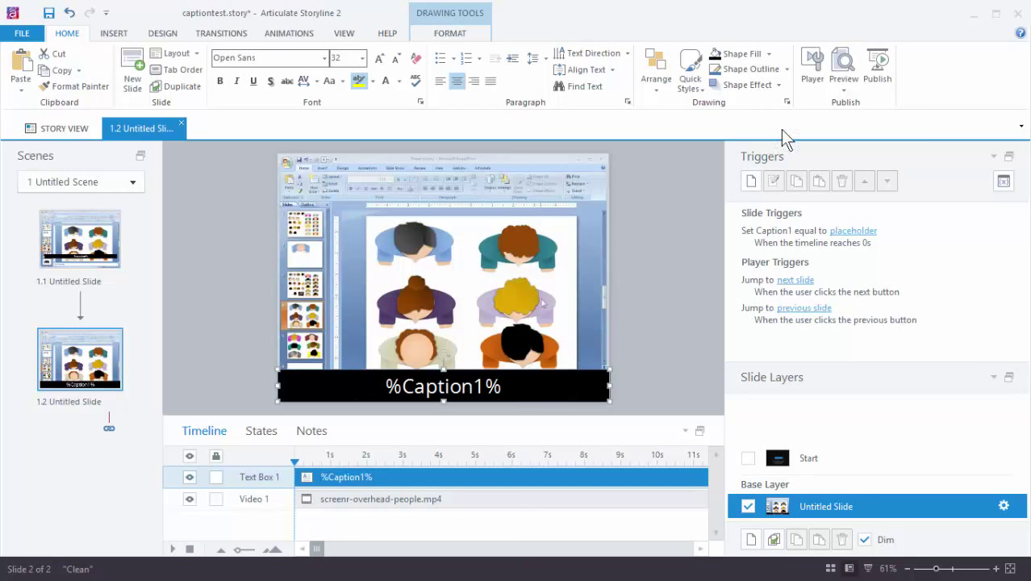
click(787, 102)
drag(514, 282, 527, 275)
drag(511, 70, 687, 79)
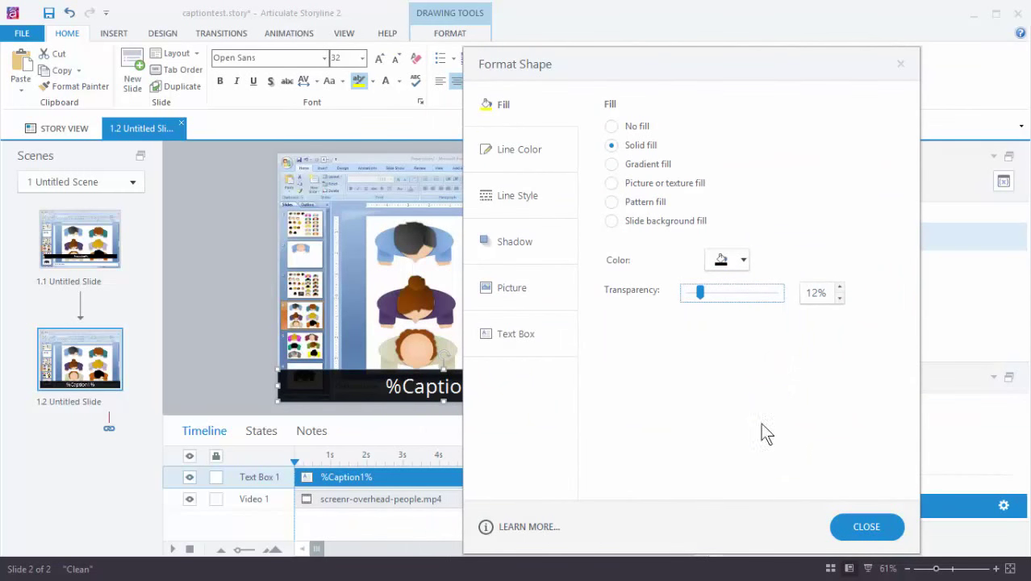
Close Format Shape, then move the caption bar up and undo it back to the bottom
click(866, 526)
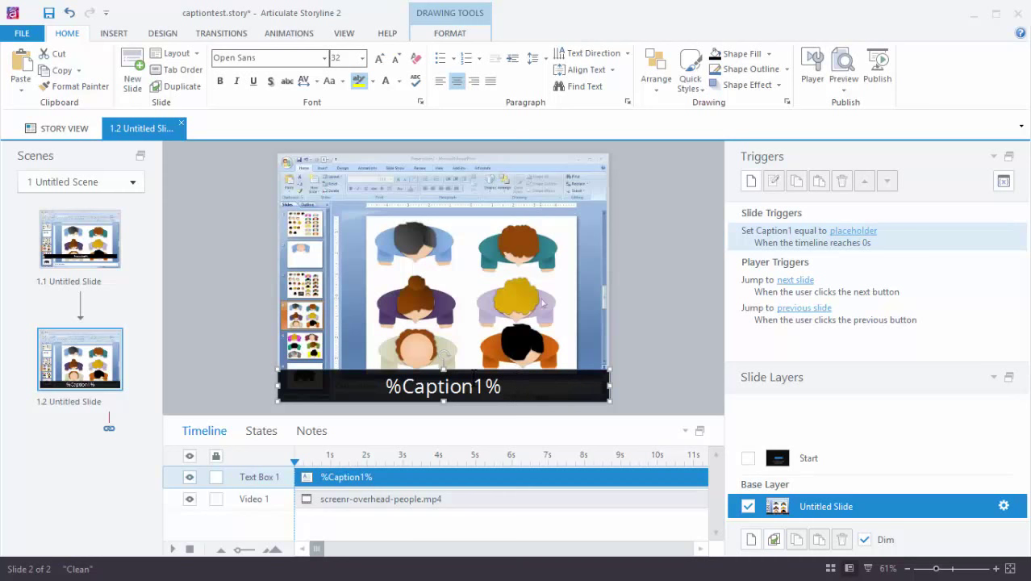
drag(444, 373, 445, 288)
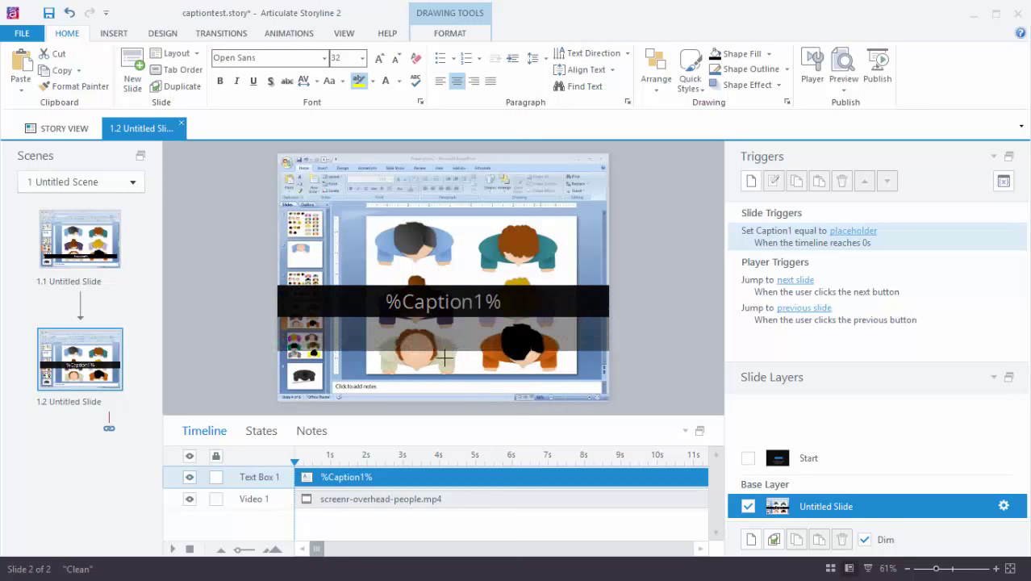
click(70, 13)
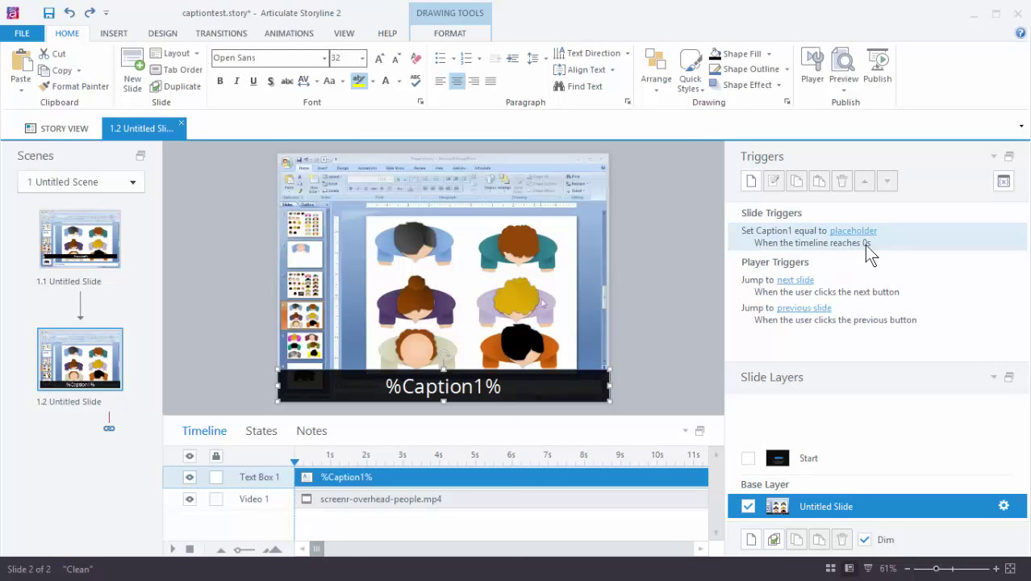
click(845, 89)
click(857, 106)
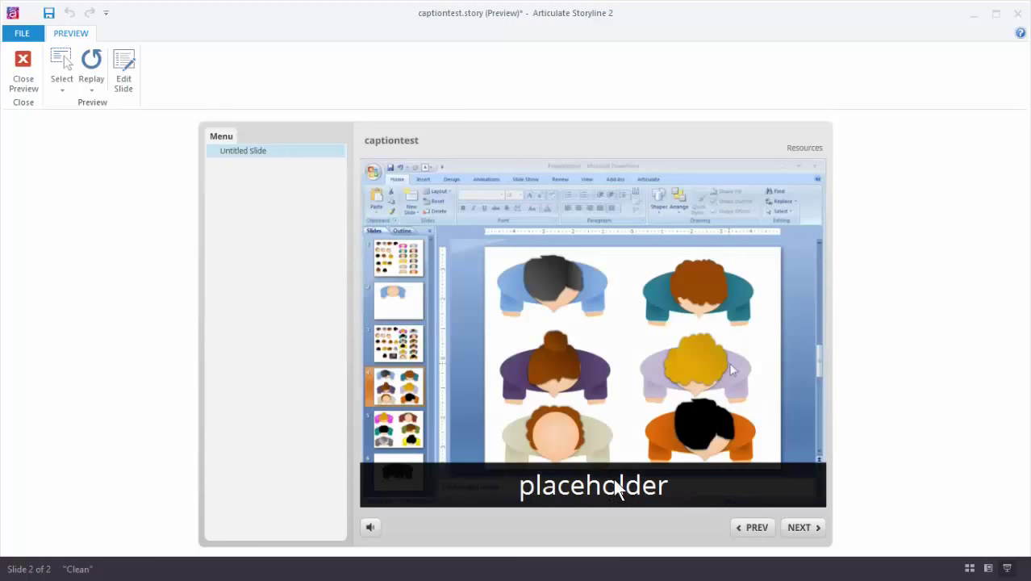
click(23, 69)
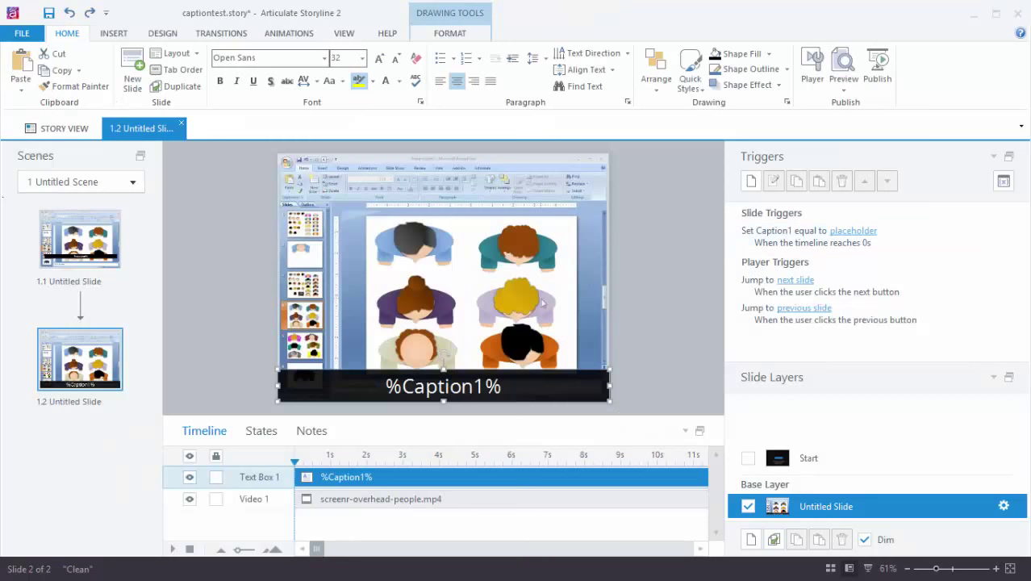
Copy the first caption line from the subtitle file in Notepad
key(alt+Tab)
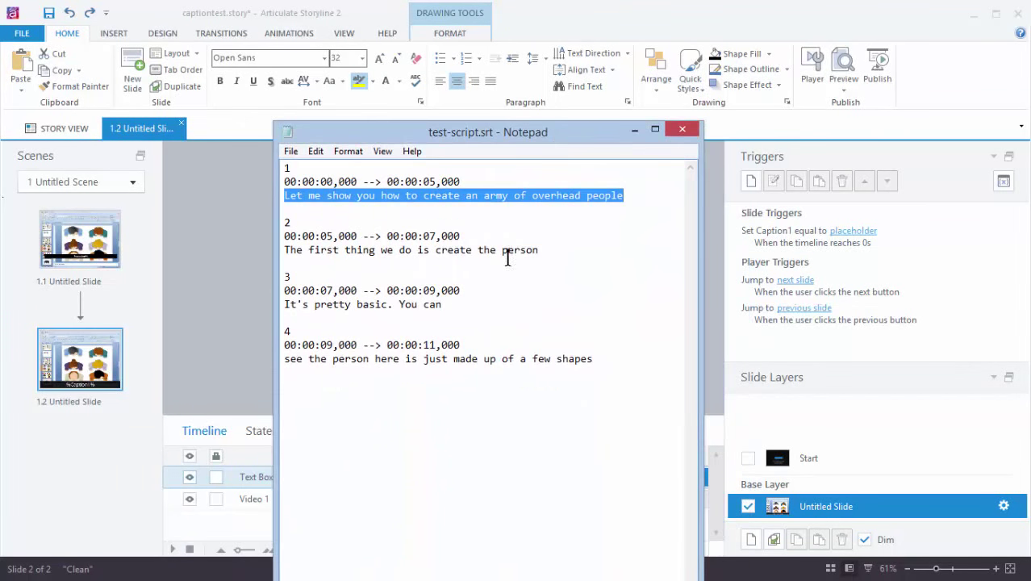
click(297, 200)
drag(285, 198, 609, 204)
right_click(609, 202)
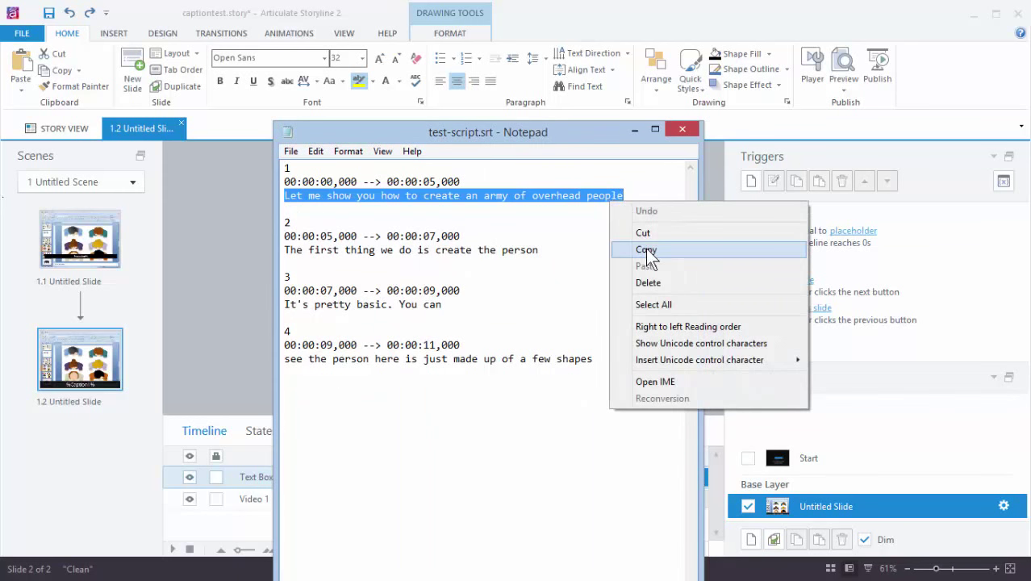
click(647, 254)
Paste it as the Caption1 trigger value: 'Let me show you how to create an army of overhead people'
click(845, 244)
click(843, 230)
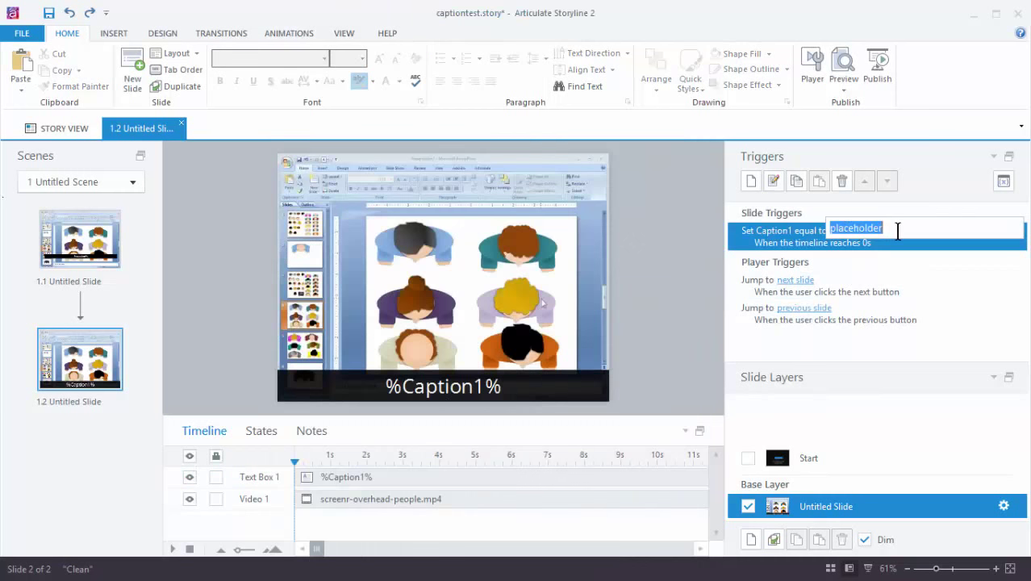
key(ctrl+v)
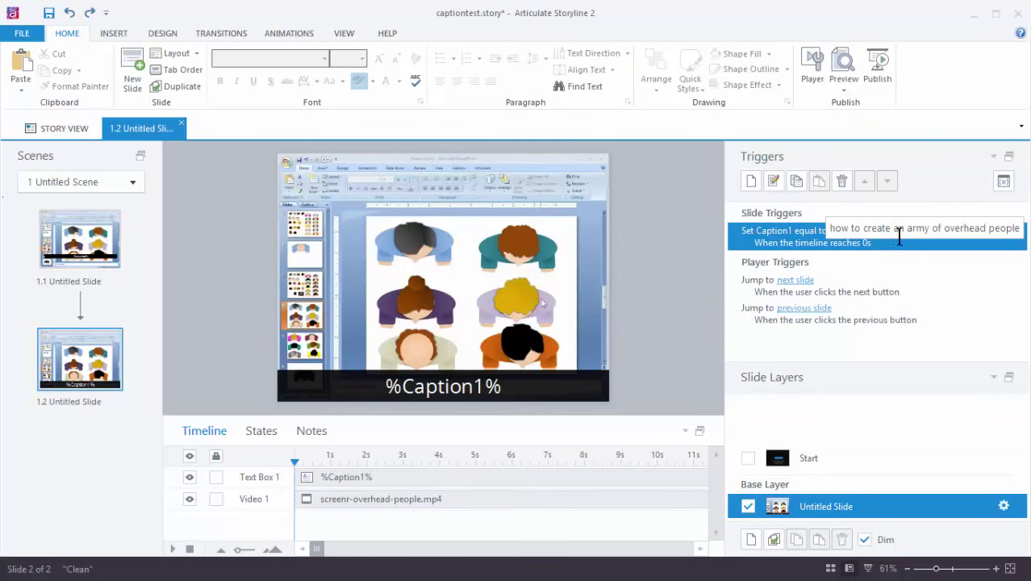
key(Return)
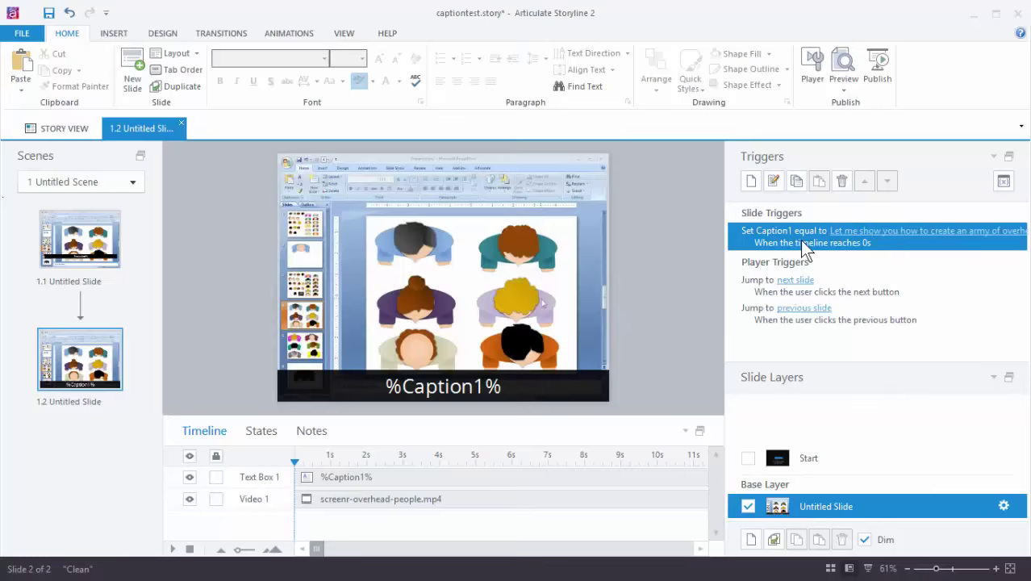
click(843, 89)
Preview slide 1.2 alone to check the first caption, then close the preview
click(858, 103)
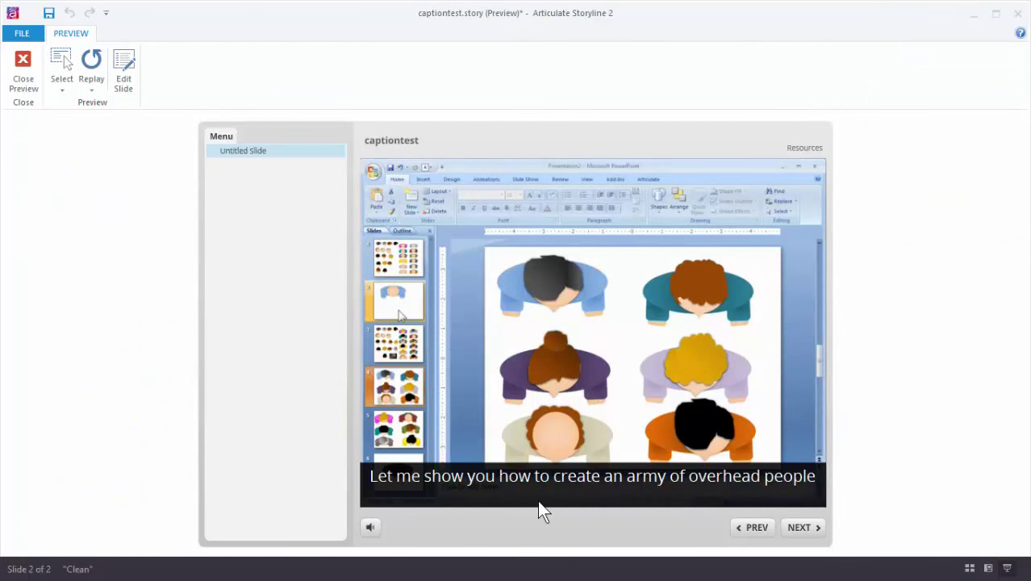
click(22, 71)
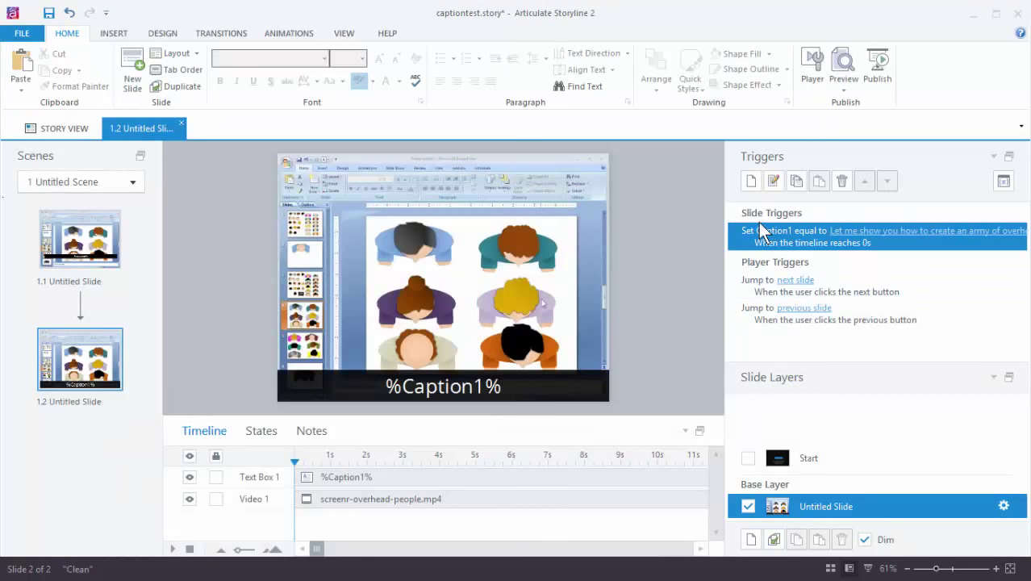
Duplicate the Caption1 trigger and copy the second subtitle line from Notepad
click(798, 181)
click(819, 181)
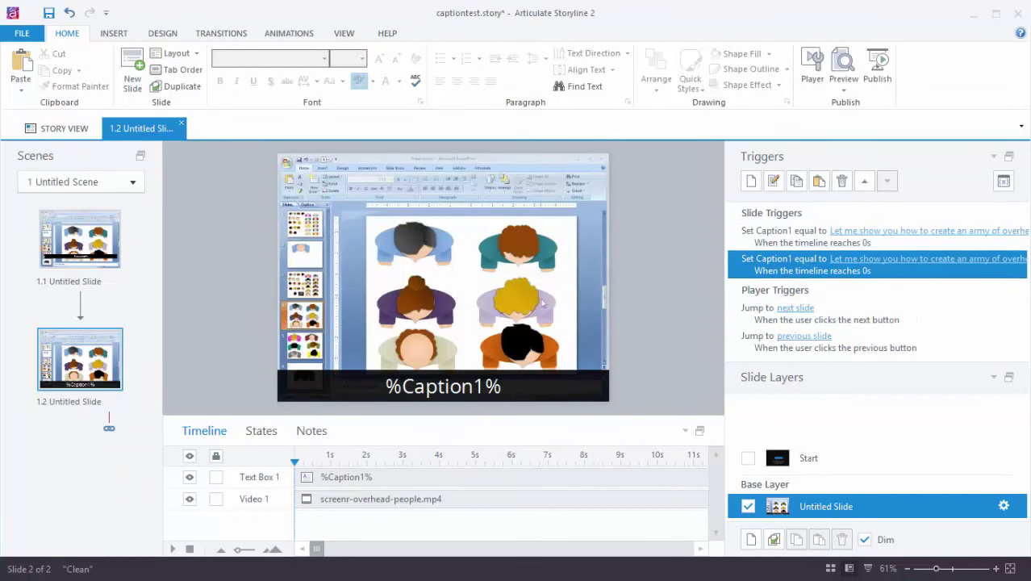
key(alt+Tab)
drag(481, 132, 390, 78)
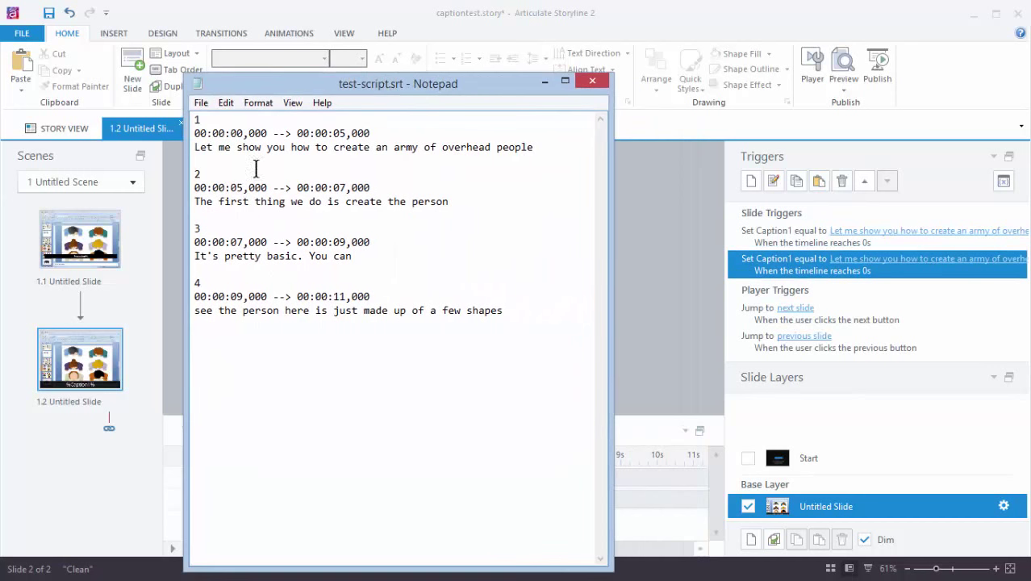
drag(195, 201, 442, 201)
right_click(432, 202)
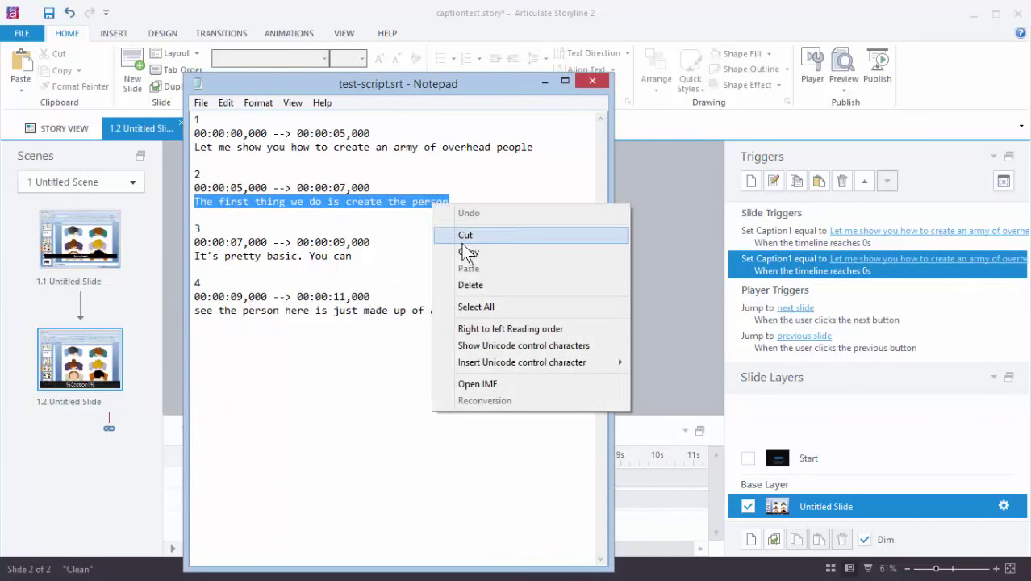
click(467, 252)
Set the duplicate trigger to 'The first thing we do is create the person' at 5 seconds
click(799, 266)
double_click(799, 266)
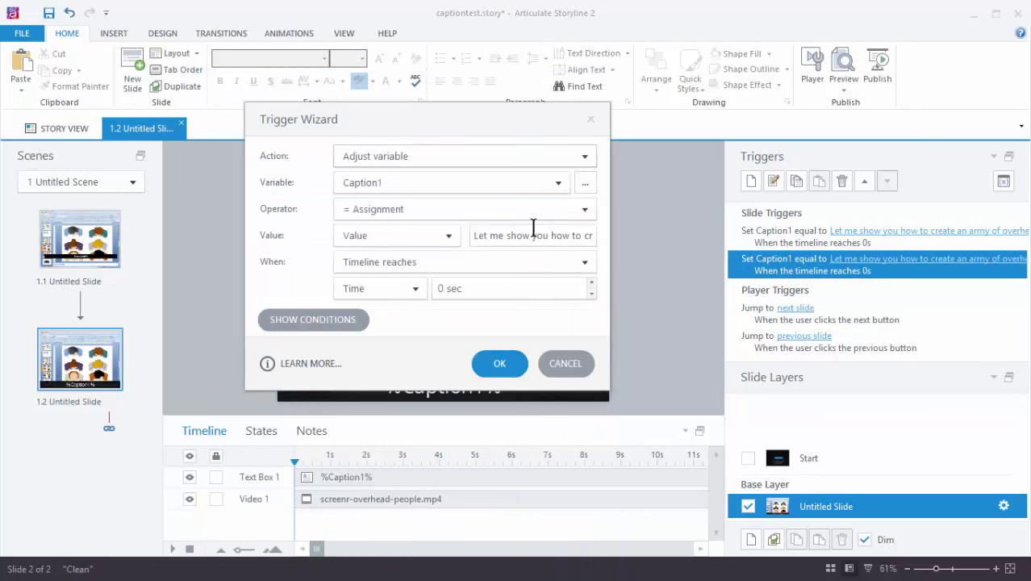
click(517, 235)
double_click(510, 235)
click(511, 235)
drag(475, 240, 642, 239)
key(ctrl+v)
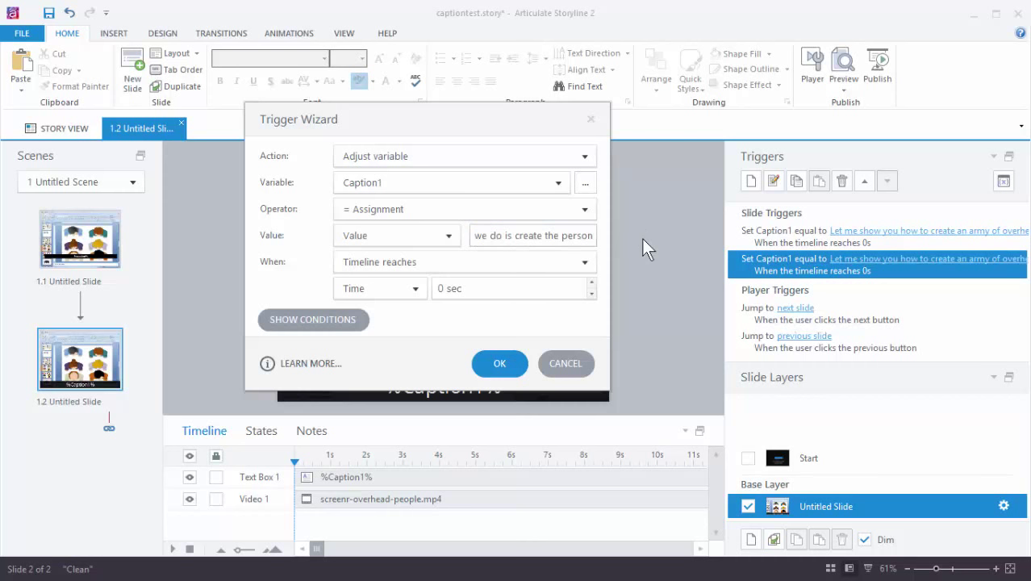
click(454, 288)
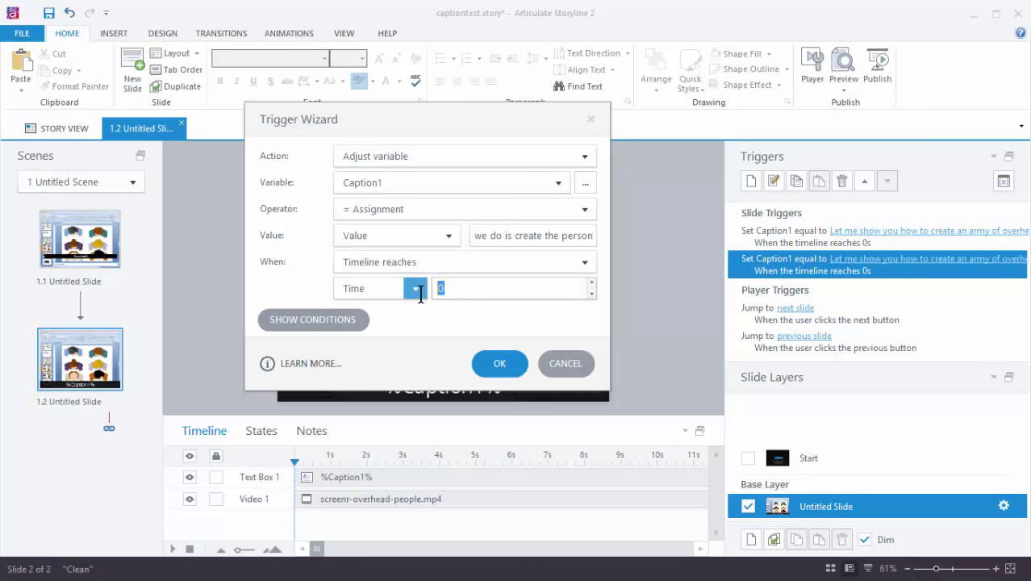
text(5)
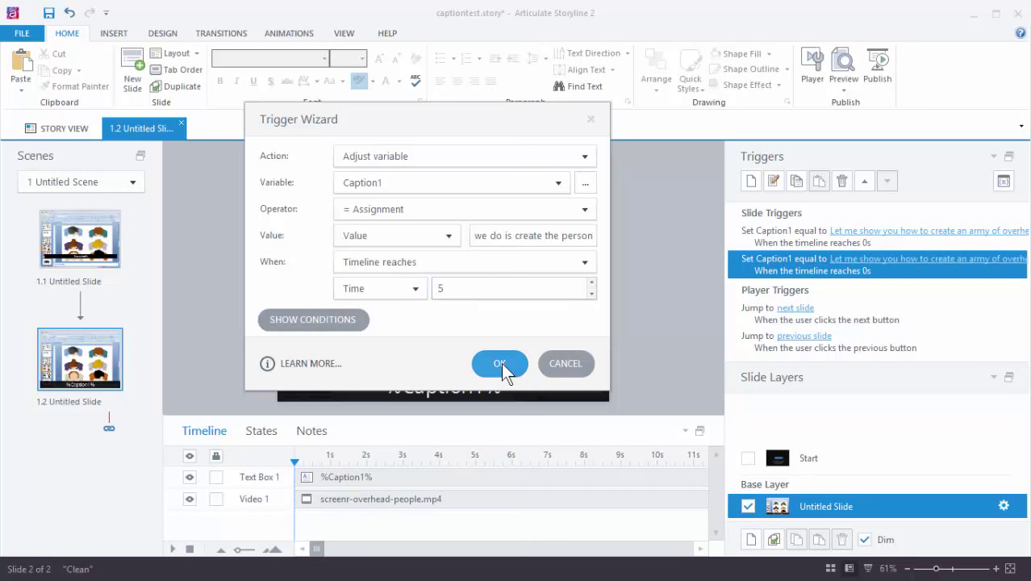
click(499, 363)
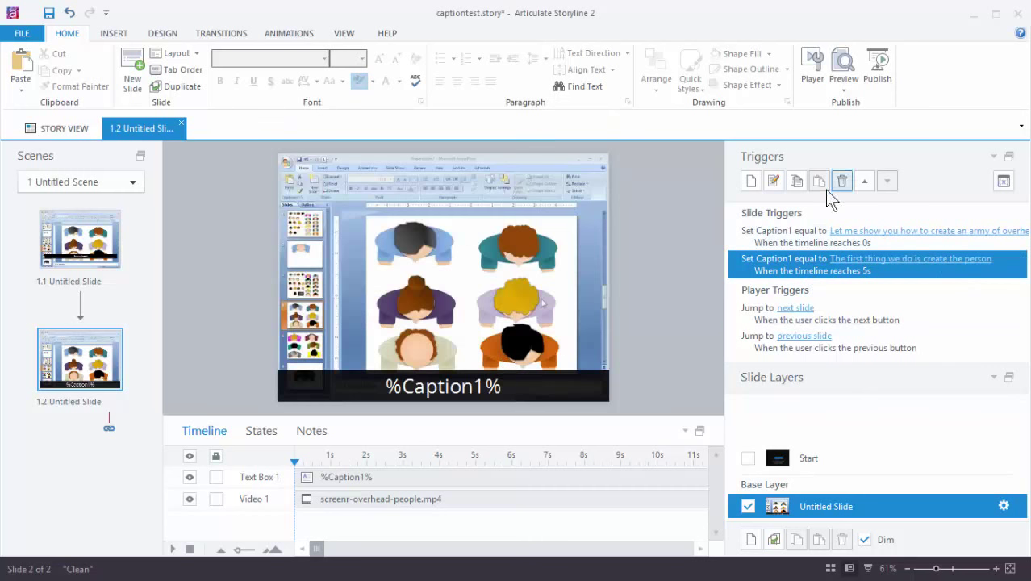
Duplicate the 5-second trigger and copy the third subtitle line from Notepad
click(796, 184)
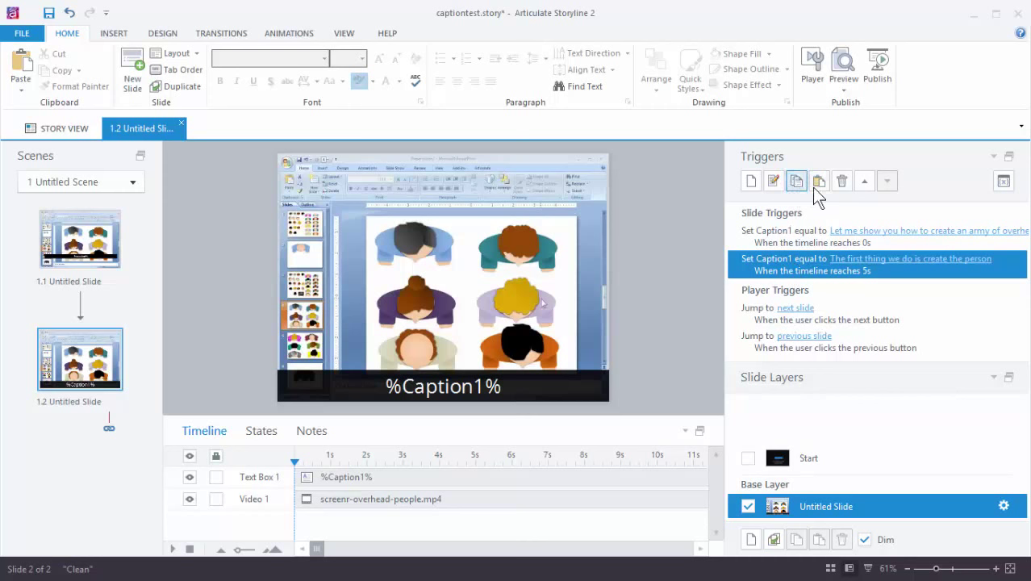
click(819, 184)
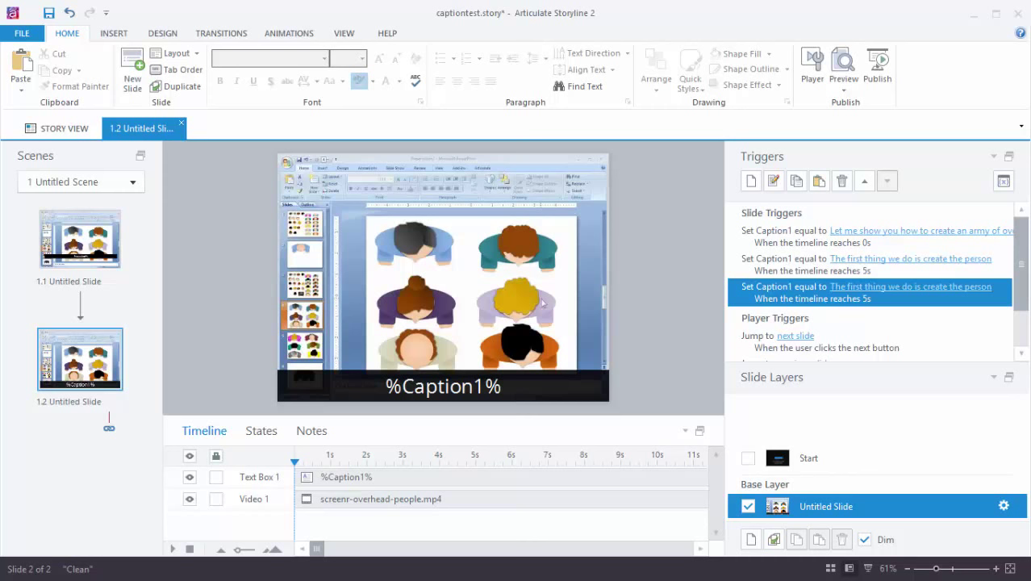
key(alt+Tab)
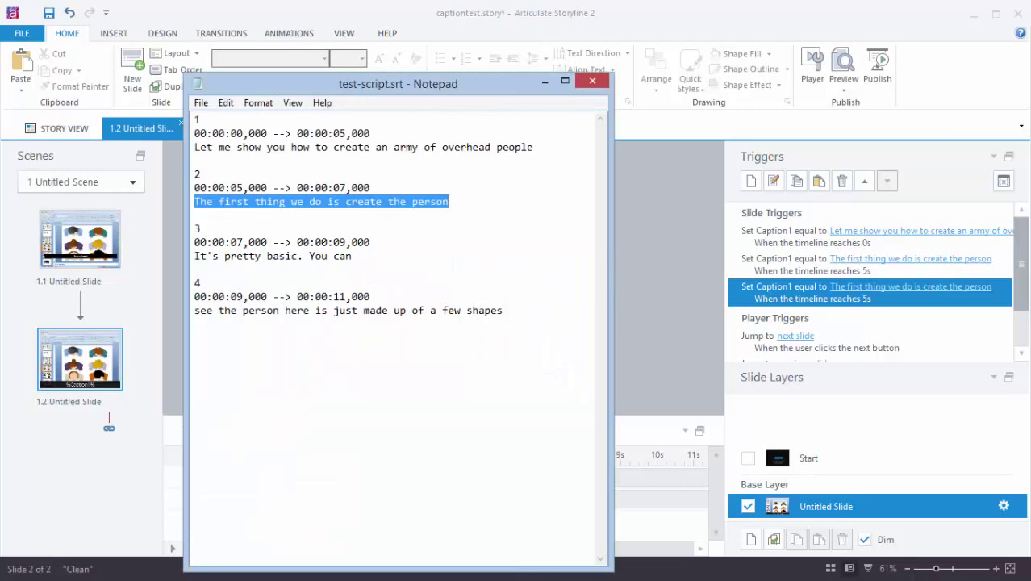
click(194, 256)
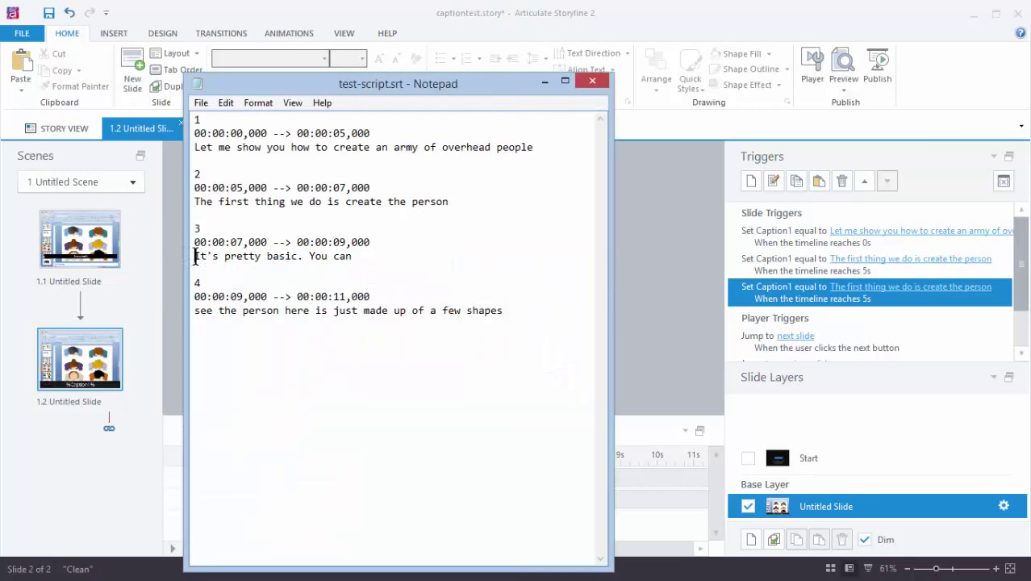
drag(195, 256, 352, 257)
right_click(332, 257)
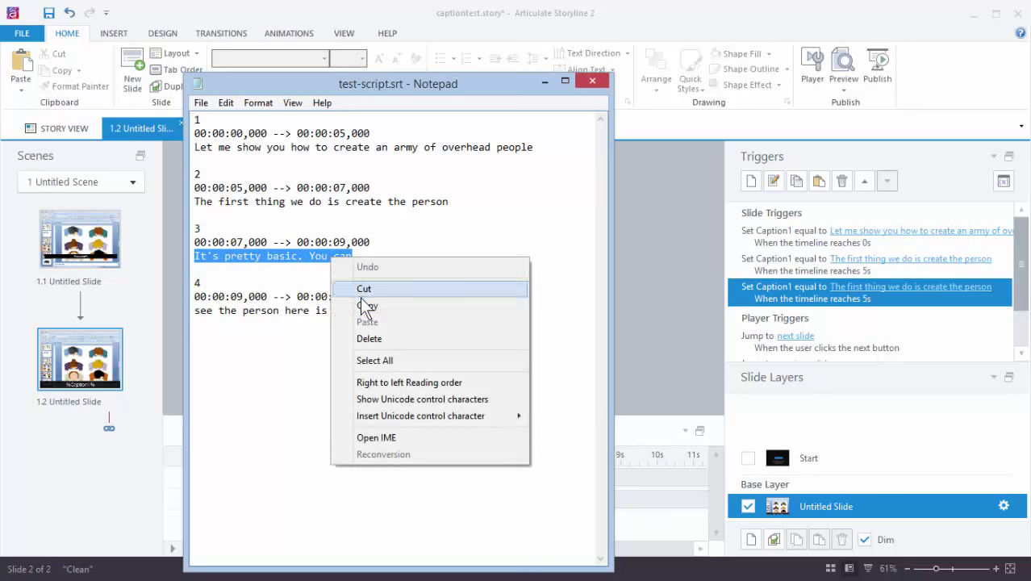
click(364, 306)
Set the new trigger to 'It's pretty basic. You can' at 7 seconds
double_click(783, 290)
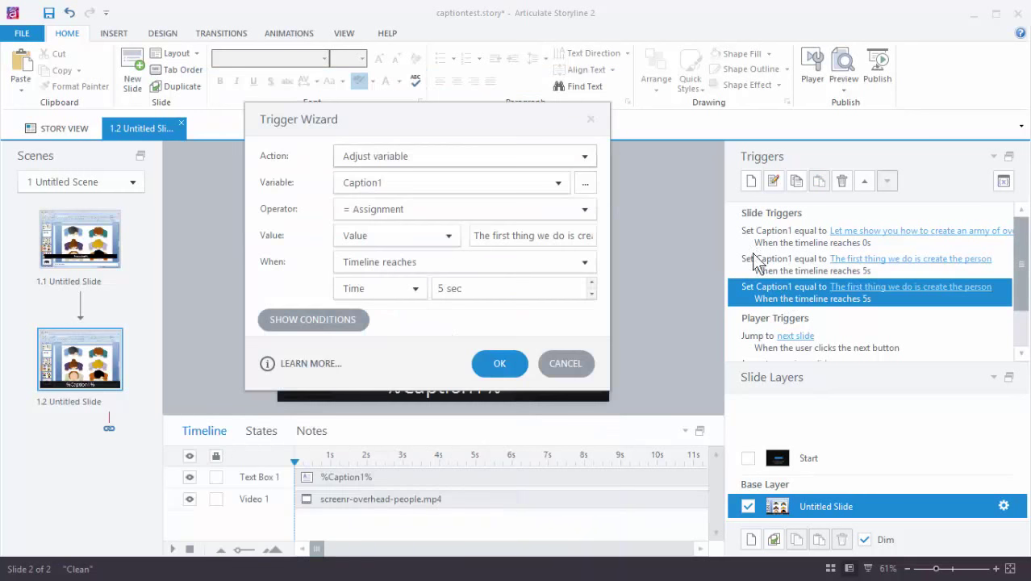
click(481, 288)
text(7)
double_click(525, 235)
click(479, 235)
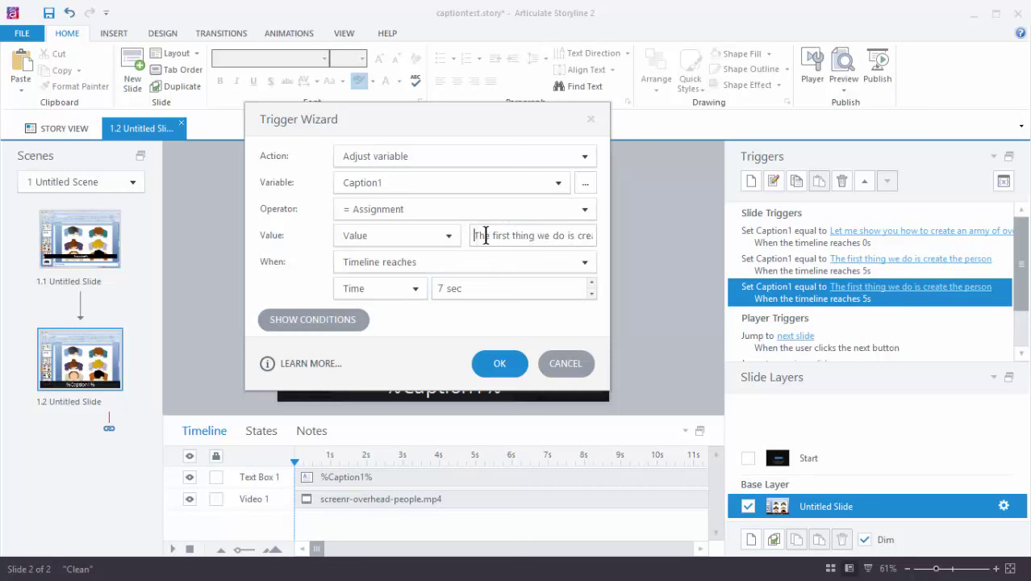
drag(479, 235, 664, 234)
key(ctrl+v)
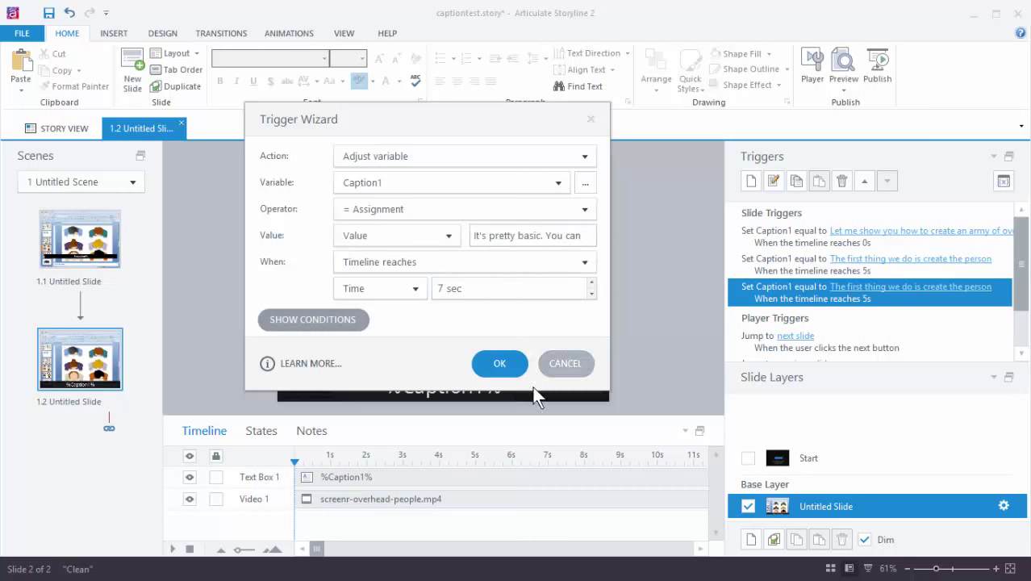
click(499, 363)
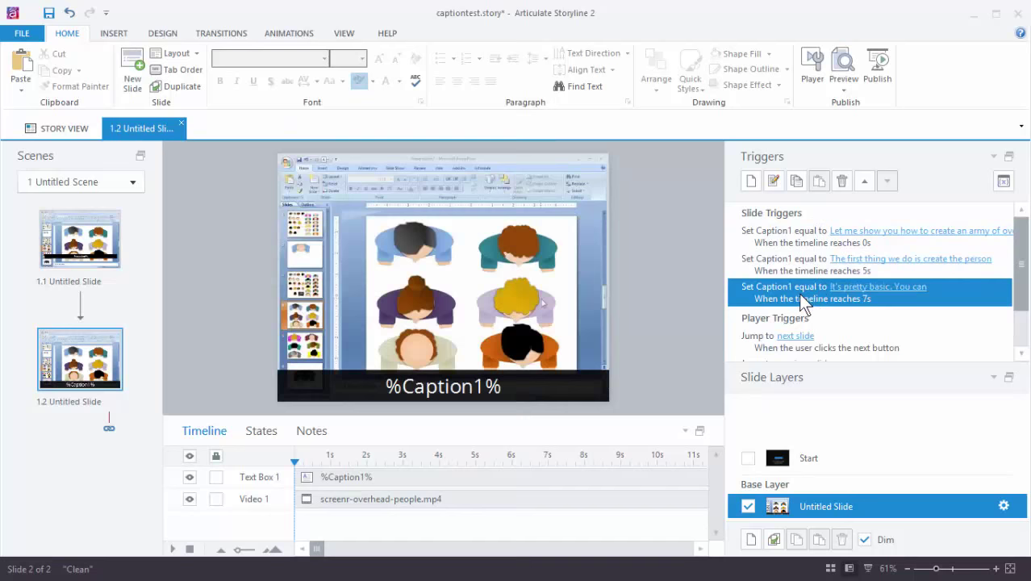
Duplicate the 7-second trigger for the next subtitle line
click(796, 181)
click(817, 180)
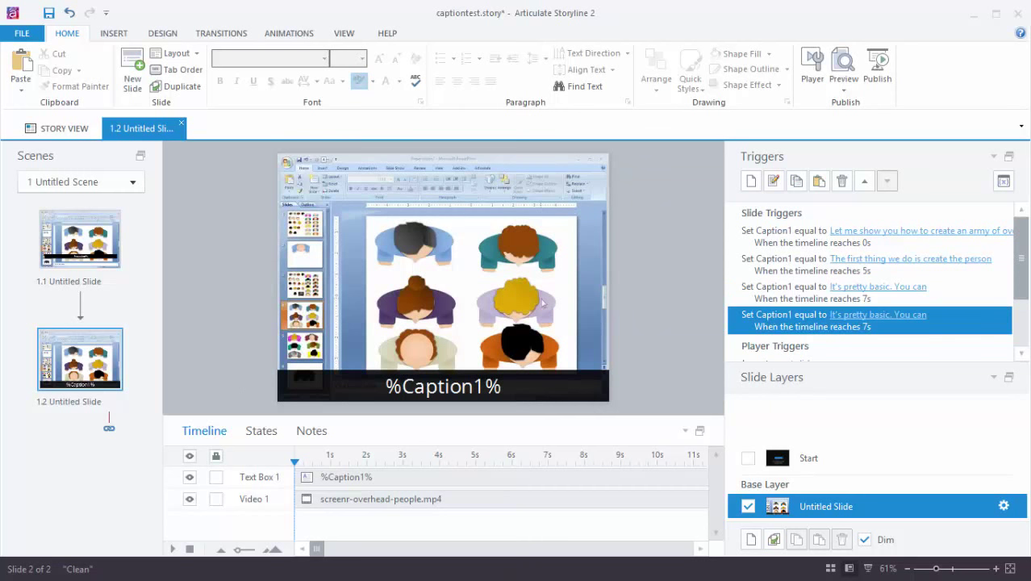
key(alt+Tab)
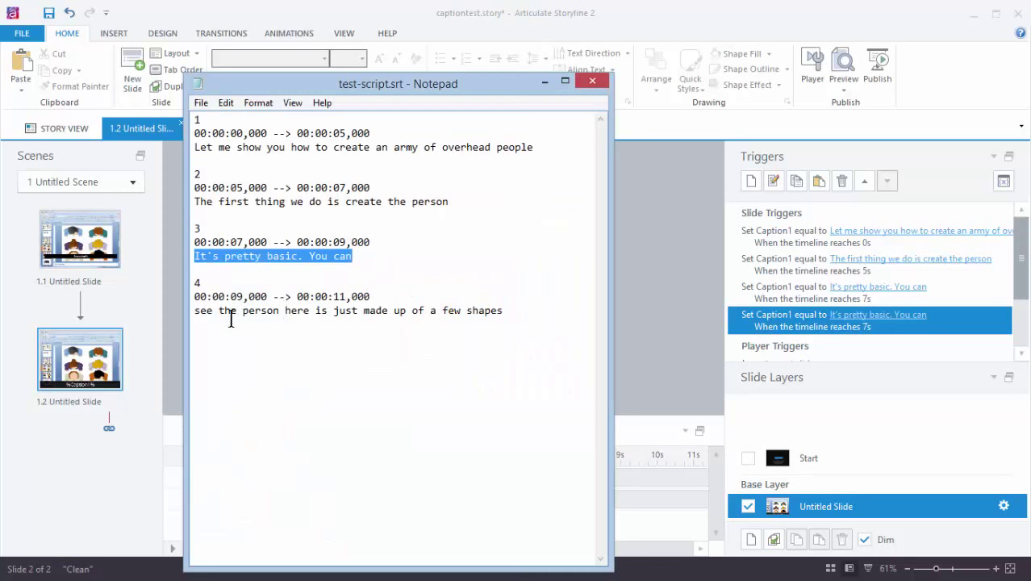
Copy the fourth subtitle line from the Notepad subtitle file
drag(197, 317, 375, 311)
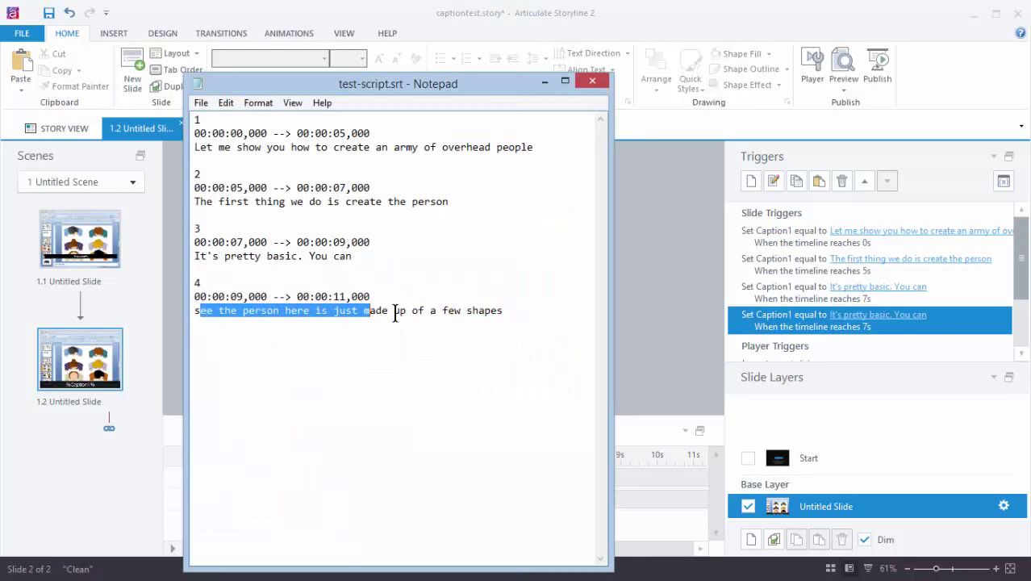
drag(506, 311, 350, 314)
click(196, 316)
key(shift+End)
click(195, 315)
double_click(196, 315)
drag(247, 315, 195, 313)
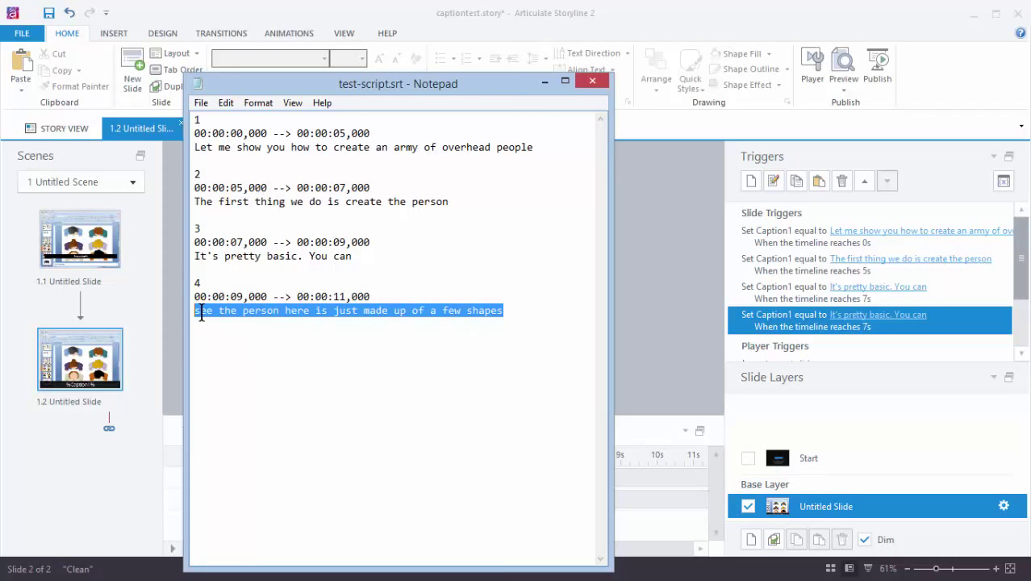
right_click(202, 316)
click(240, 363)
Set the duplicate trigger to 'see the person here is just made up of a few shapes' at 9 seconds
click(809, 314)
double_click(810, 316)
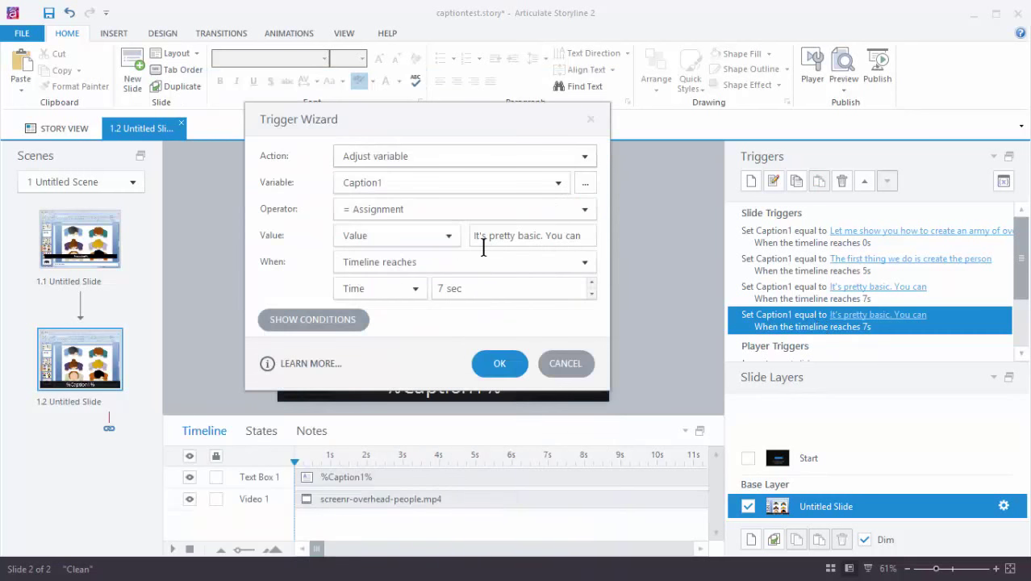
drag(473, 287, 420, 290)
text(9)
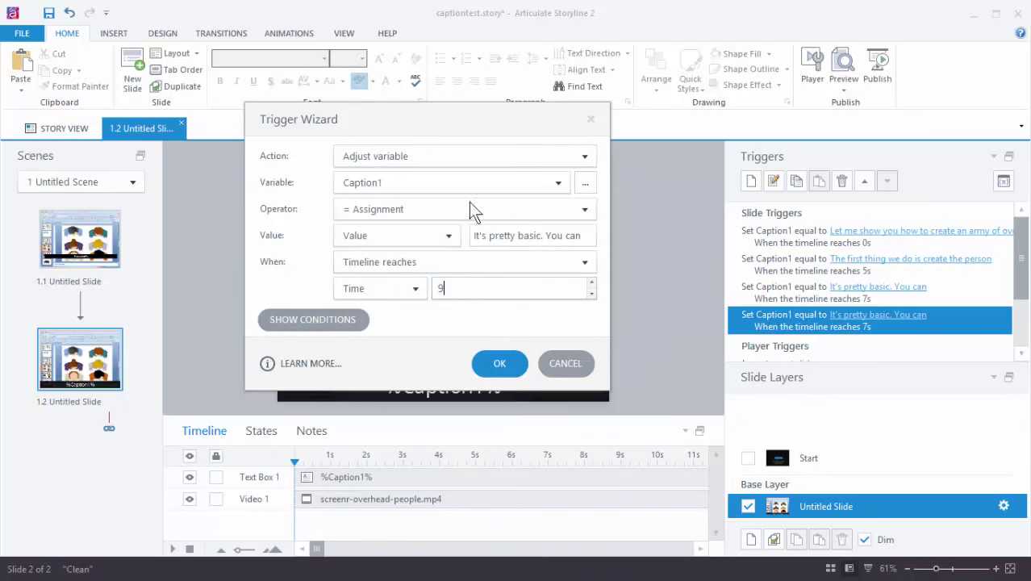
drag(473, 235, 698, 238)
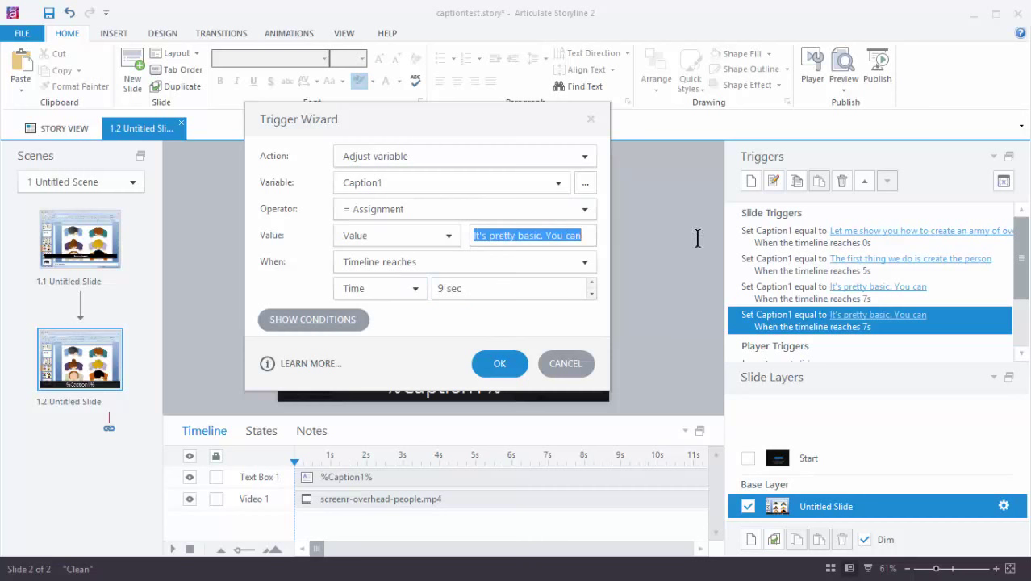
key(ctrl+v)
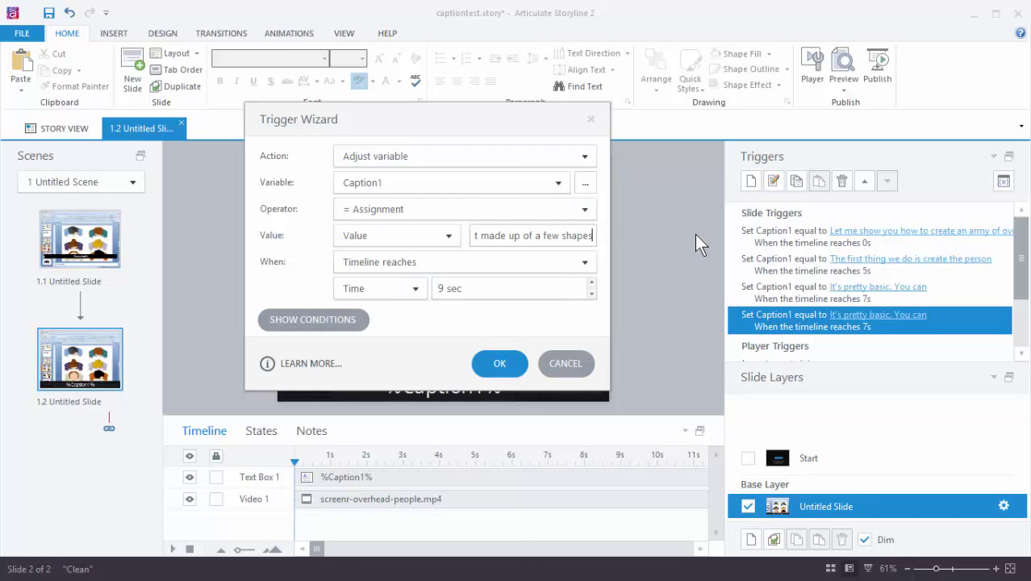
click(510, 364)
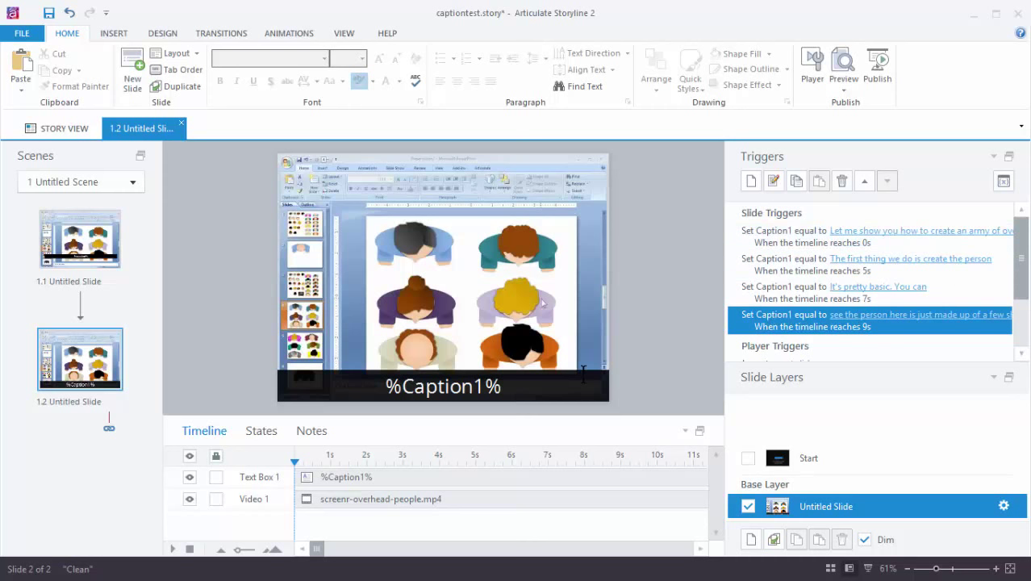
Show the Preview options on the Home ribbon
click(843, 90)
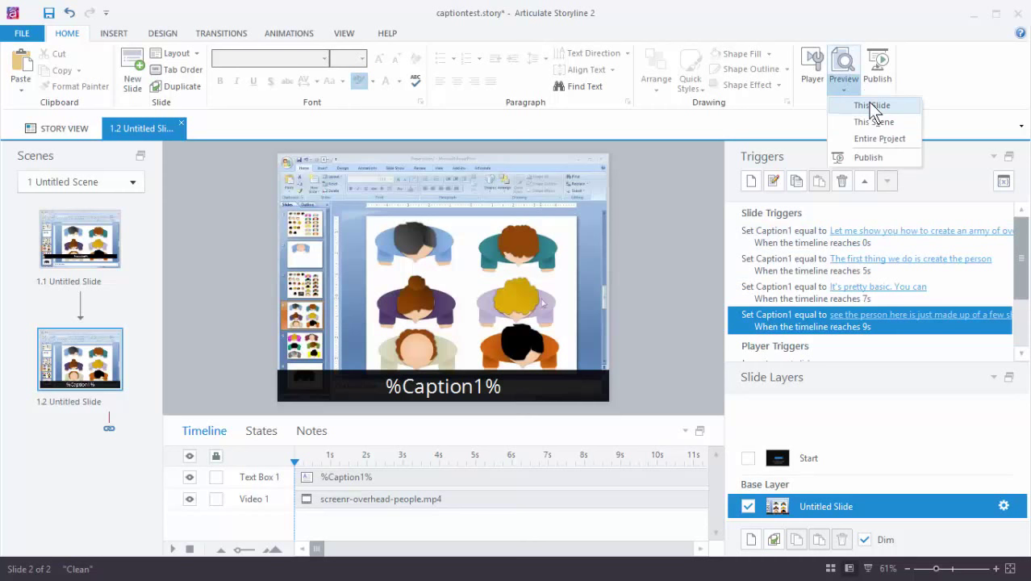